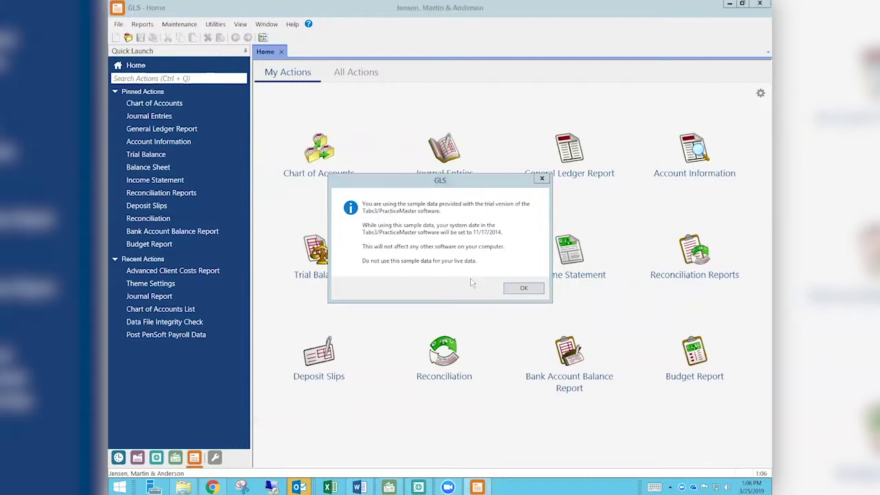
# - Dismiss the GLS sample-data notice to reach the twelve pinned Home actions
pyautogui.click(524, 287)
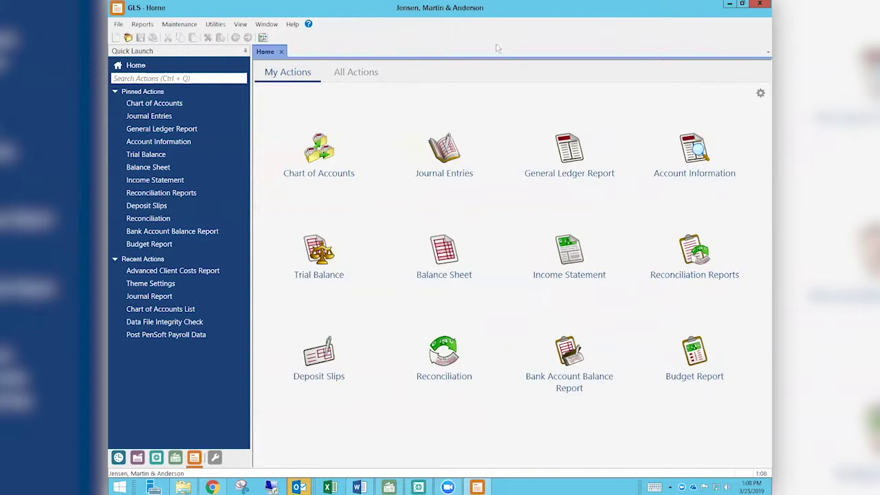
# - Open account 1210.00 Client Cost Advances from the Chart of Accounts and clear its Advanced Client Costs option
pyautogui.click(320, 147)
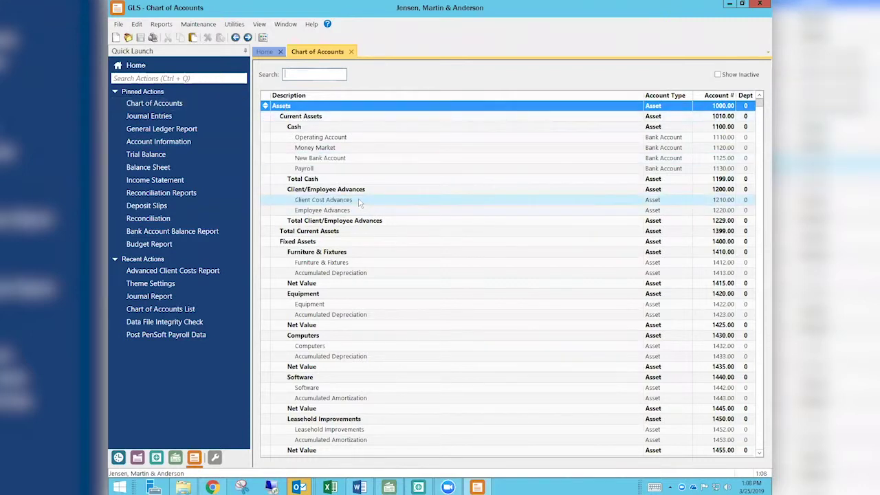
pyautogui.doubleClick(318, 201)
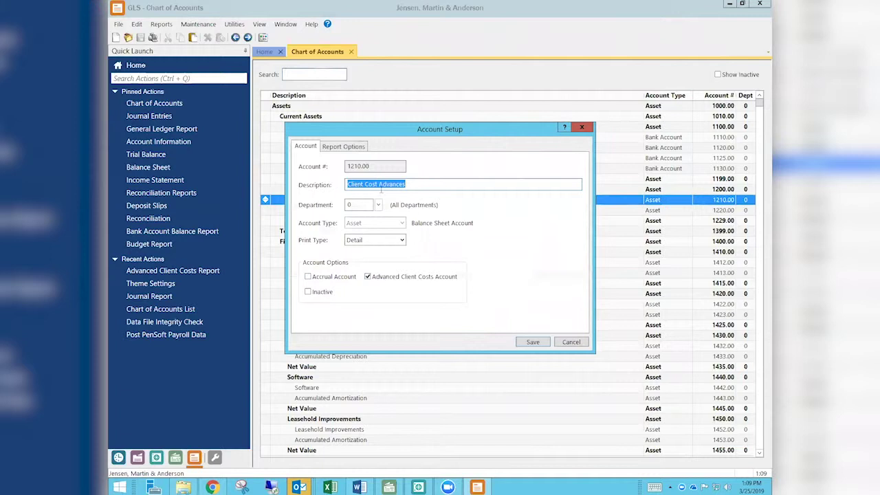
pyautogui.click(368, 277)
# - Re-flag 1210.00 as an Advanced Client Costs Account, browse the chart, and launch Tabs3 Billing
pyautogui.click(368, 277)
pyautogui.click(582, 128)
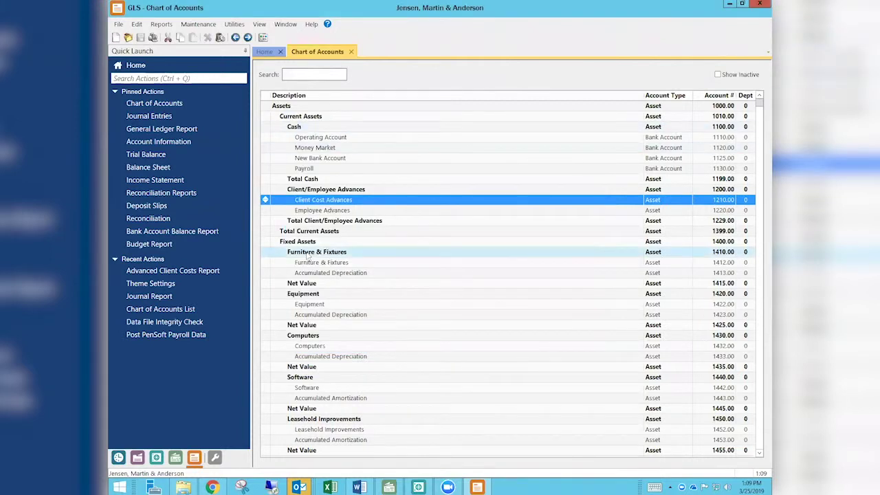
pyautogui.scroll(-1, 253, 246)
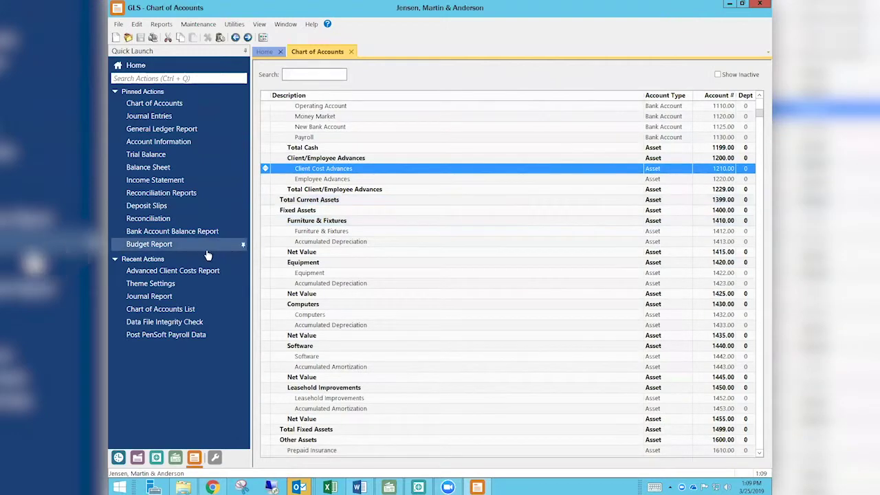
pyautogui.scroll(-4, 253, 246)
pyautogui.scroll(-2, 196, 256)
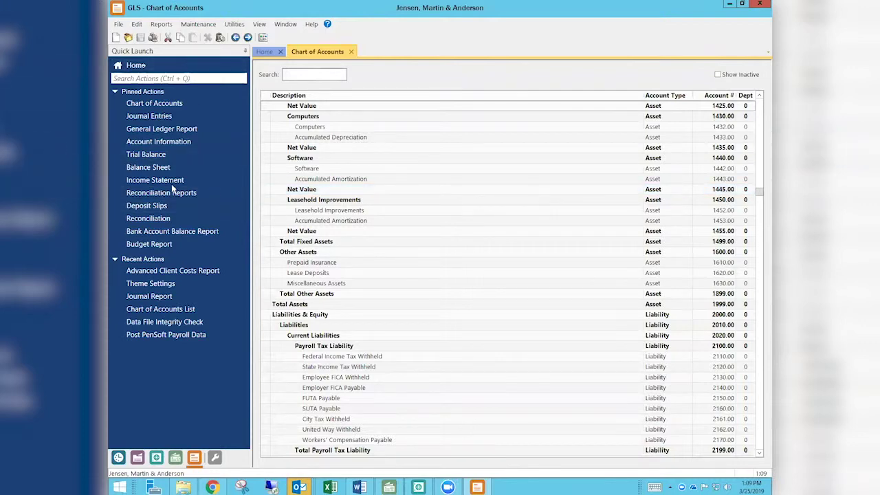
pyautogui.scroll(-5, 284, 258)
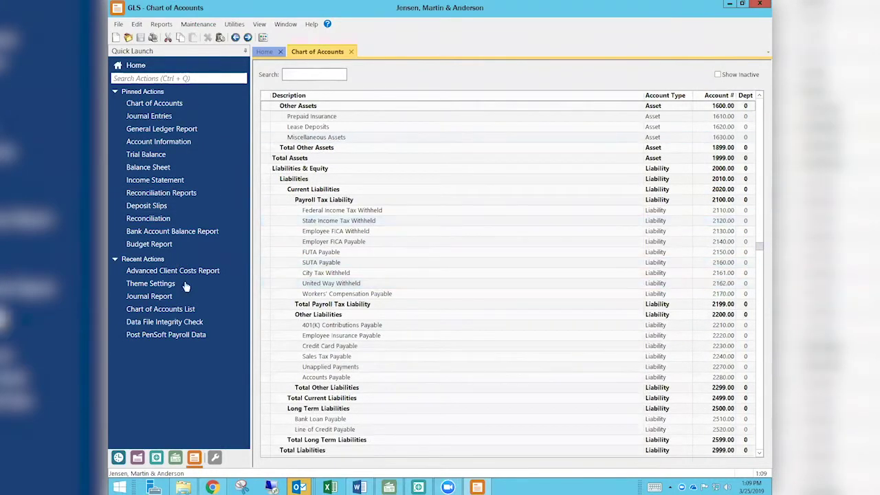
pyautogui.scroll(-1, 221, 323)
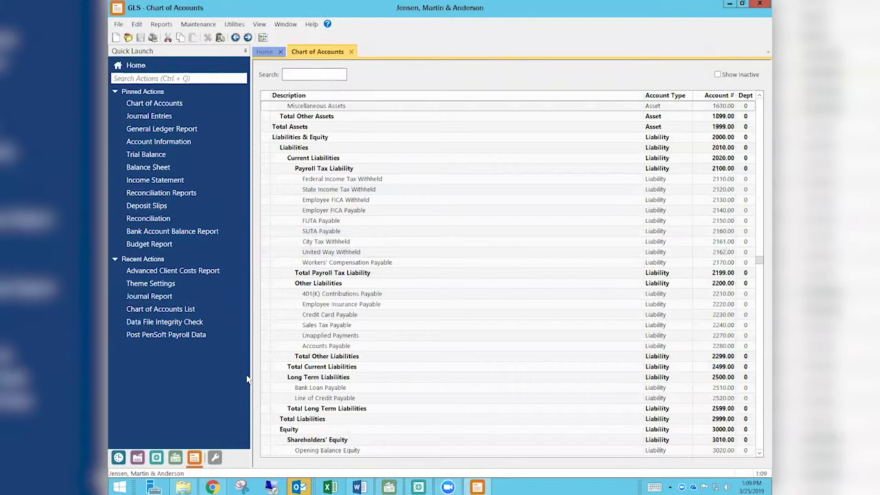
pyautogui.click(118, 457)
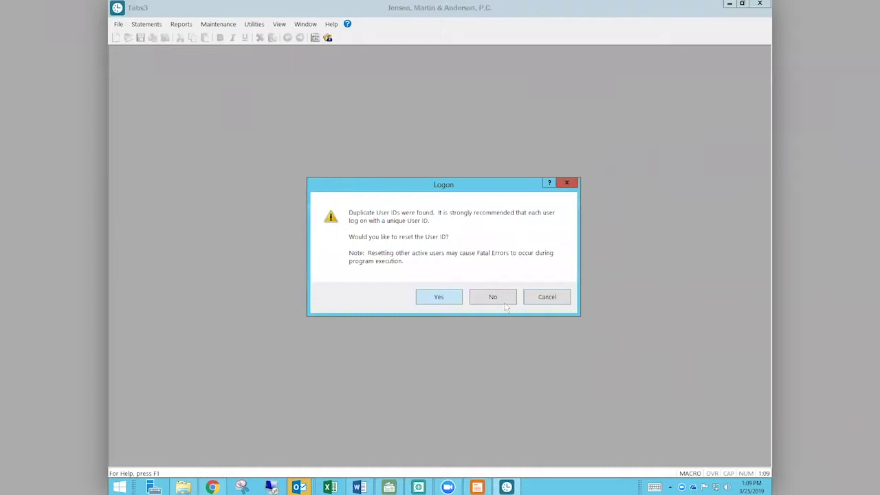
# - Log on to Tabs3 Billing without resetting the user ID, dismiss the sample notice, and open GLS Integration Setup
pyautogui.click(494, 297)
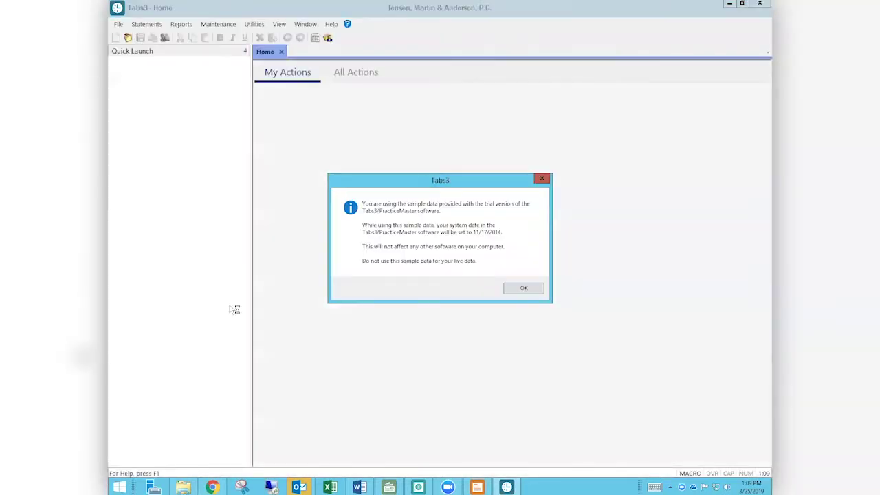
pyautogui.click(521, 288)
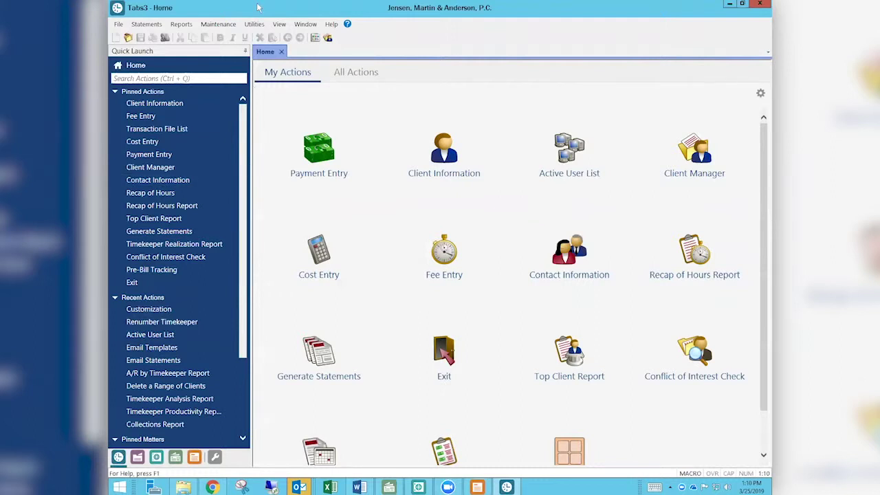
pyautogui.click(218, 24)
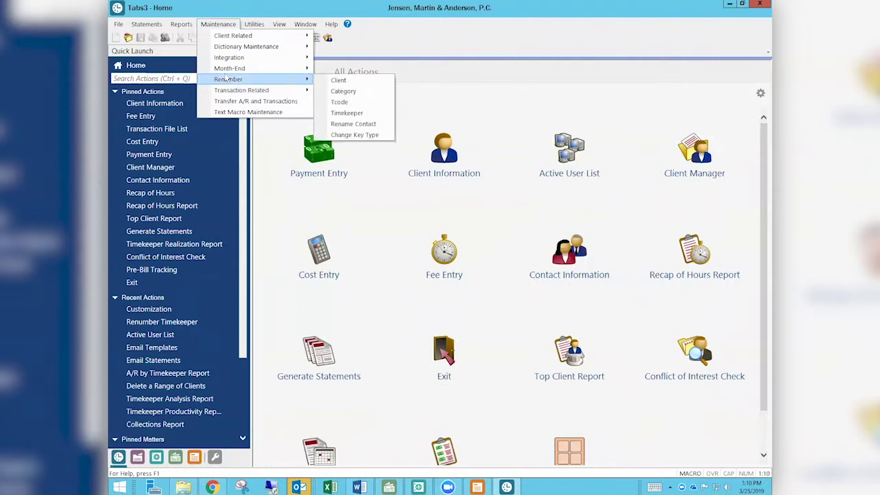
pyautogui.moveTo(227, 58)
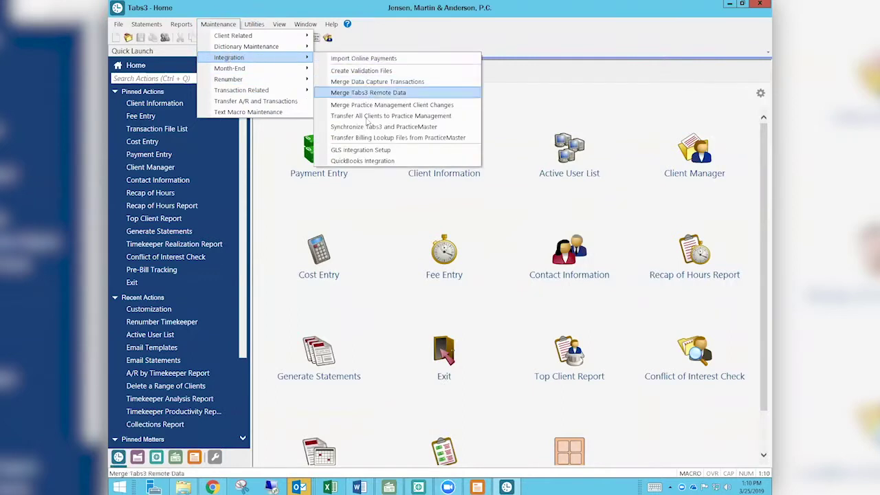
pyautogui.click(350, 152)
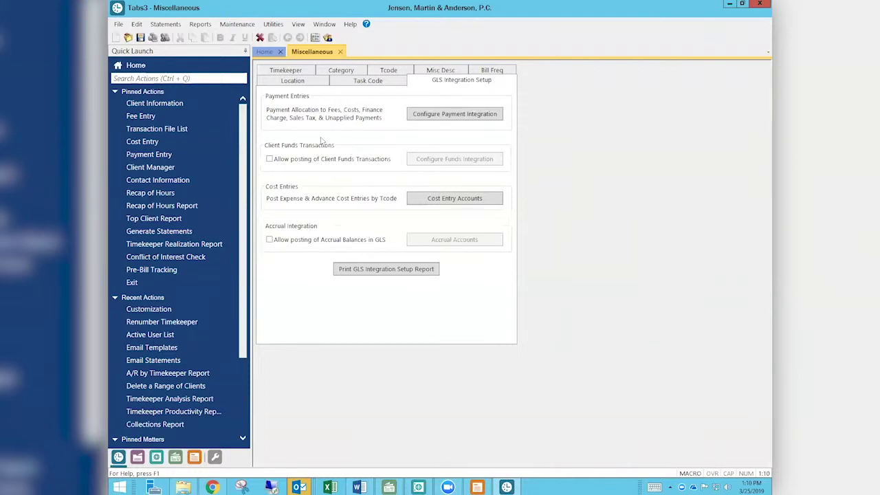
pyautogui.click(435, 116)
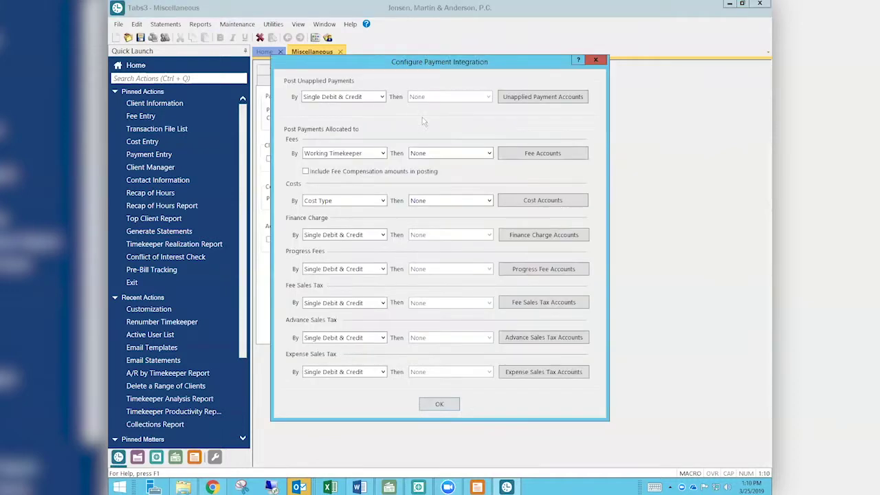
pyautogui.click(328, 198)
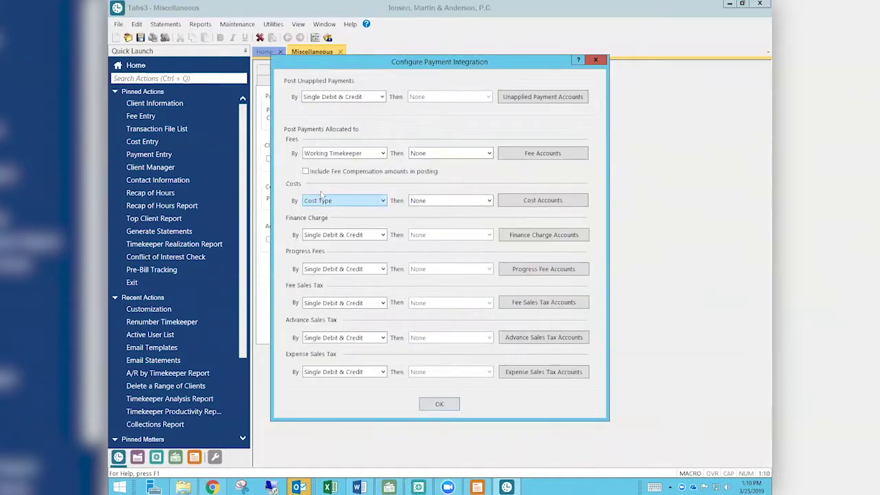
pyautogui.click(517, 204)
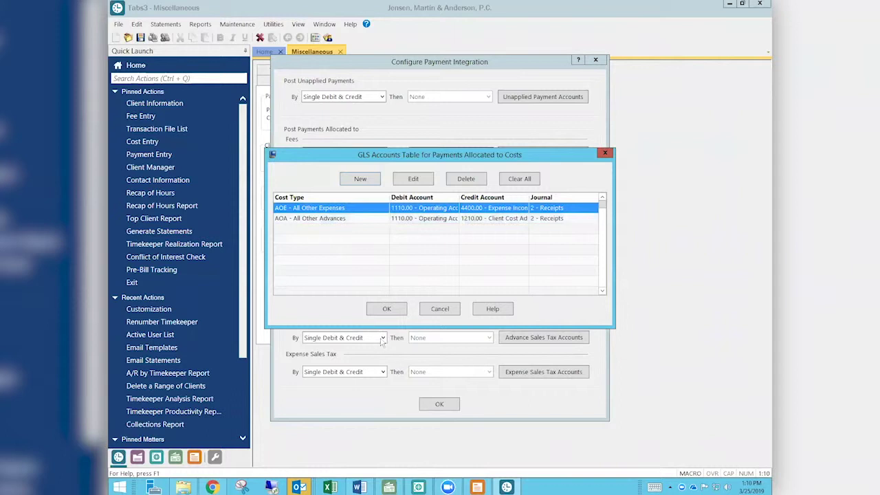
pyautogui.click(383, 310)
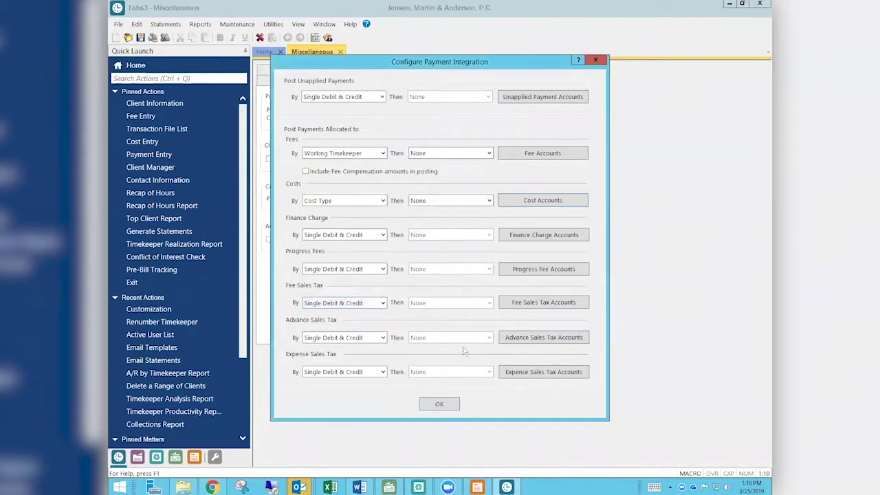
pyautogui.click(431, 406)
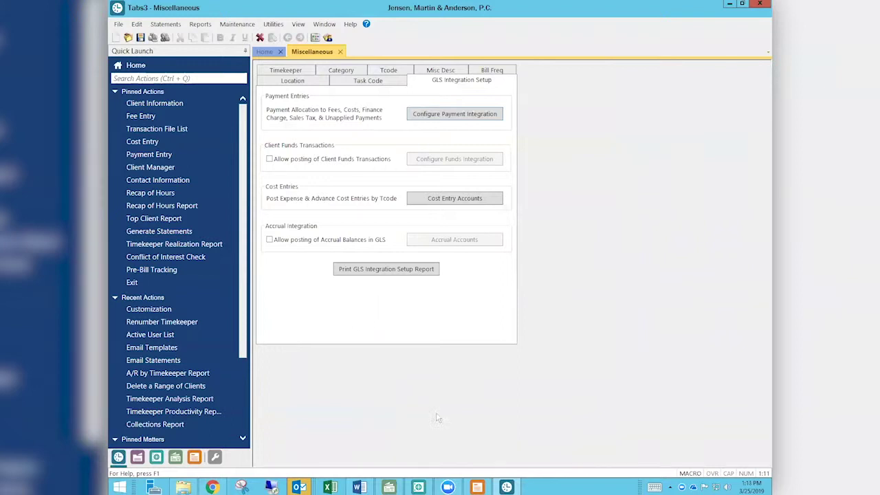
# - In APS, load the Clerk of the District Court invoice and view its general ledger distribution
pyautogui.moveTo(389, 487)
pyautogui.click(349, 455)
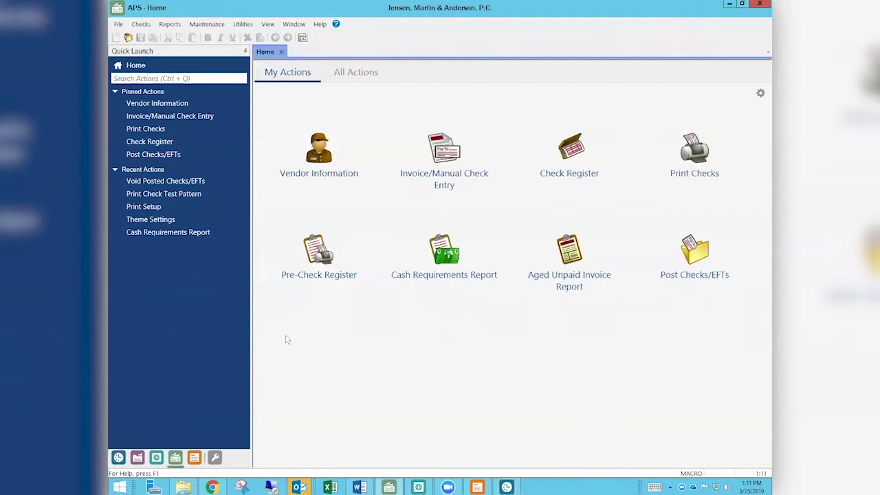
pyautogui.click(302, 73)
pyautogui.click(440, 150)
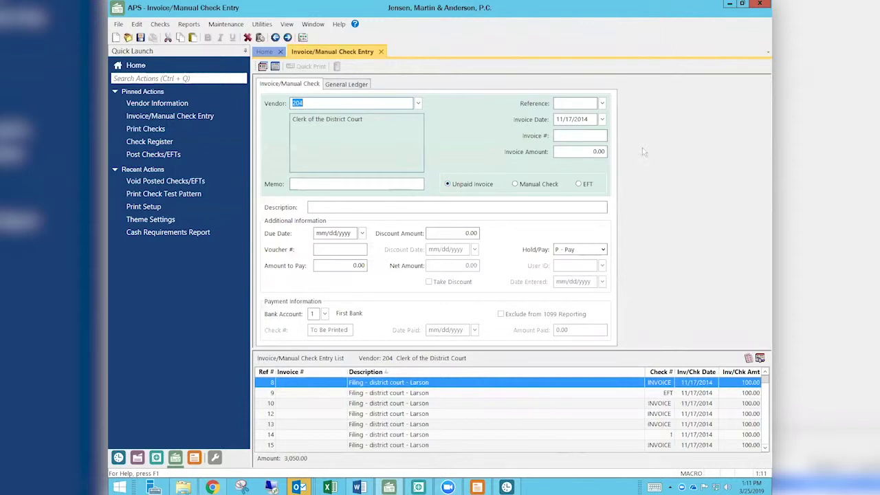
pyautogui.click(582, 153)
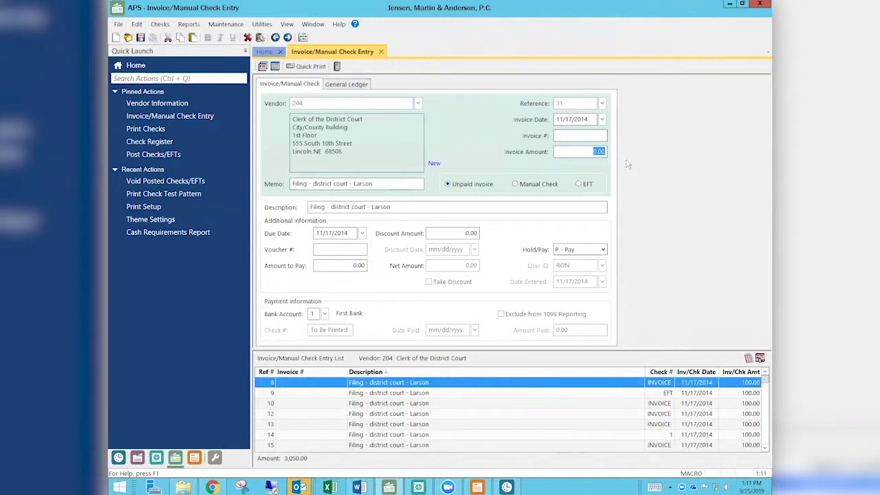
pyautogui.write('10')
pyautogui.click(351, 83)
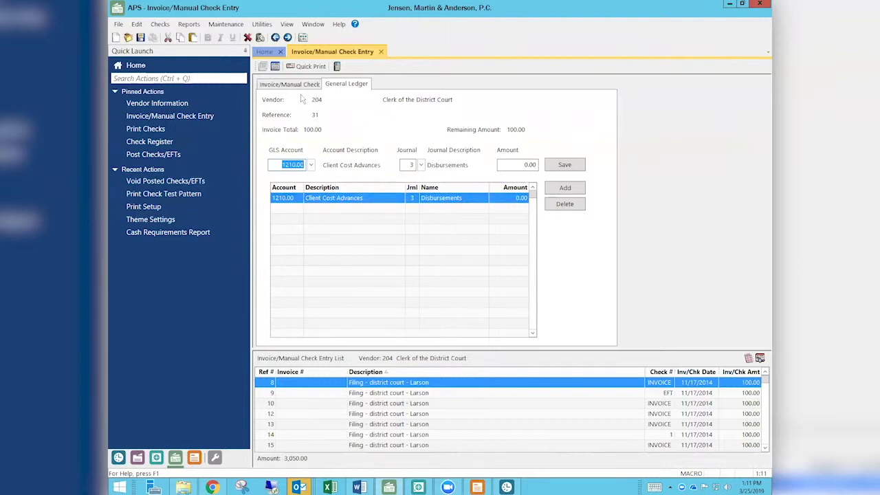
# - Try sending the invoice to Tabs3 costs, saving the changes and dismissing the resulting error
pyautogui.click(337, 67)
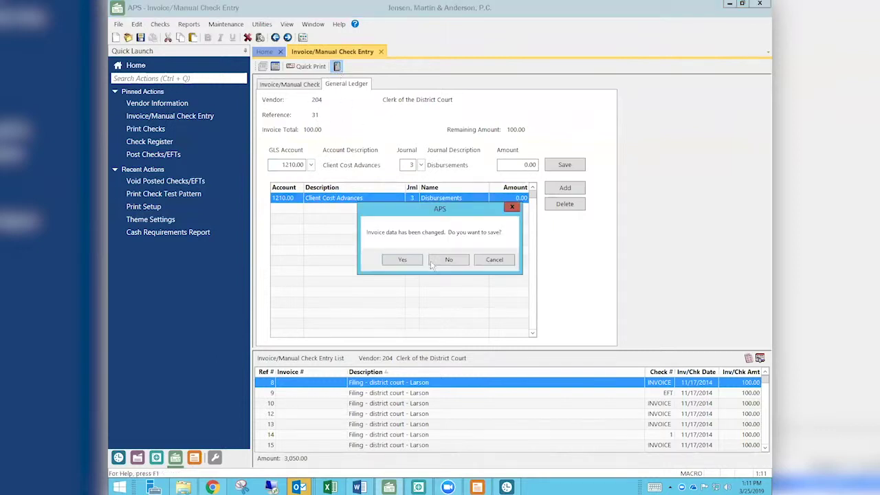
pyautogui.click(399, 260)
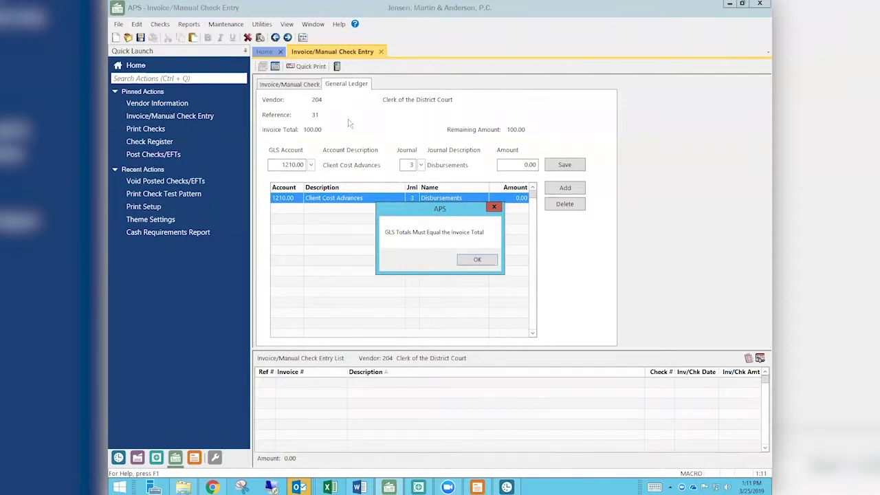
pyautogui.click(476, 264)
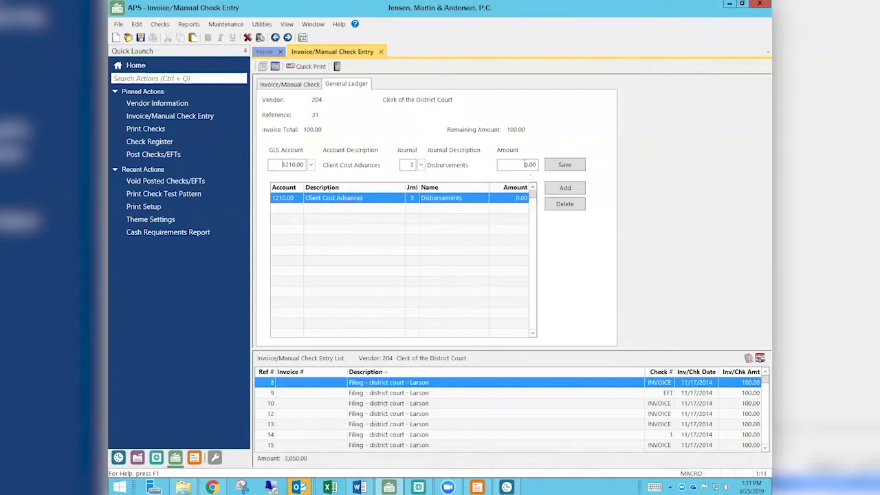
# - Enter and save a 100.00 distribution to account 1210.00 Client Cost Advances
pyautogui.click(515, 165)
pyautogui.write('100')
pyautogui.click(583, 167)
pyautogui.click(290, 199)
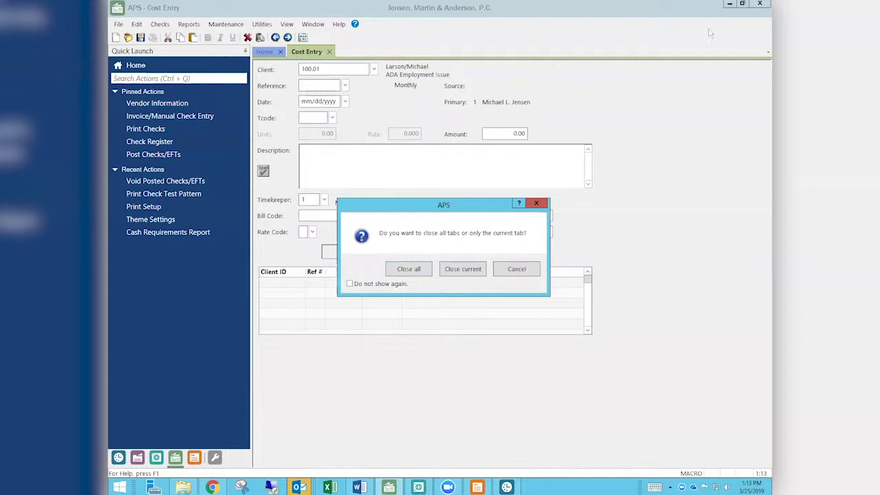
# - Close the Cost Entry and invoice entry tabs, then exit APS and Tabs3 Billing entirely
pyautogui.click(449, 272)
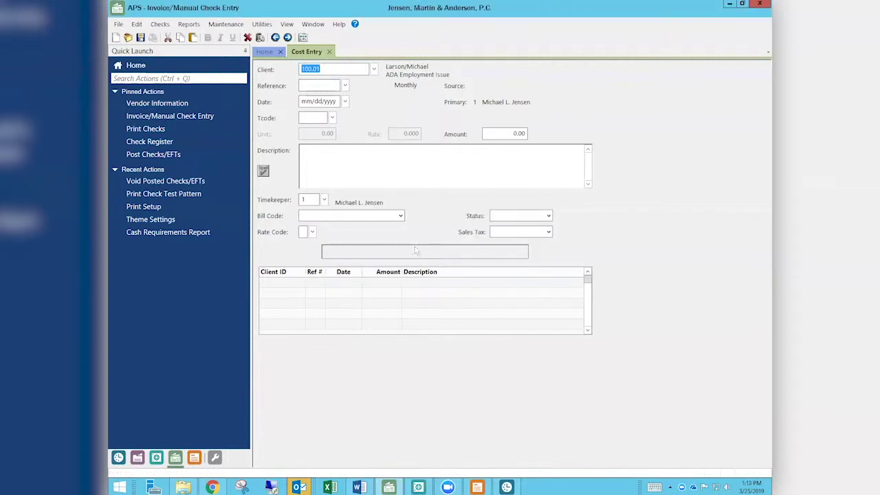
pyautogui.click(759, 5)
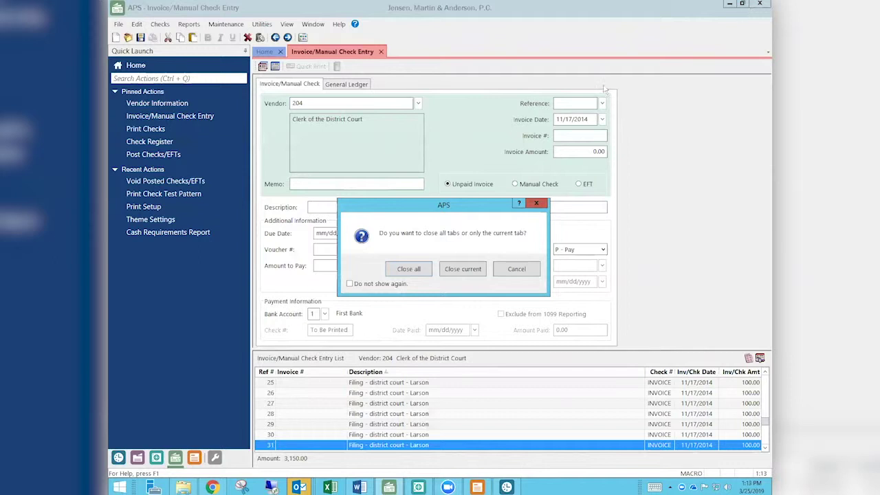
pyautogui.click(448, 269)
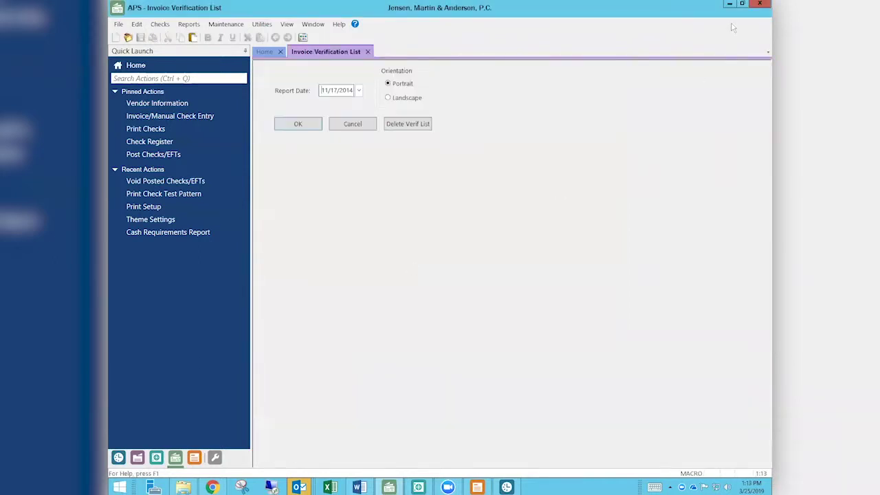
pyautogui.click(759, 4)
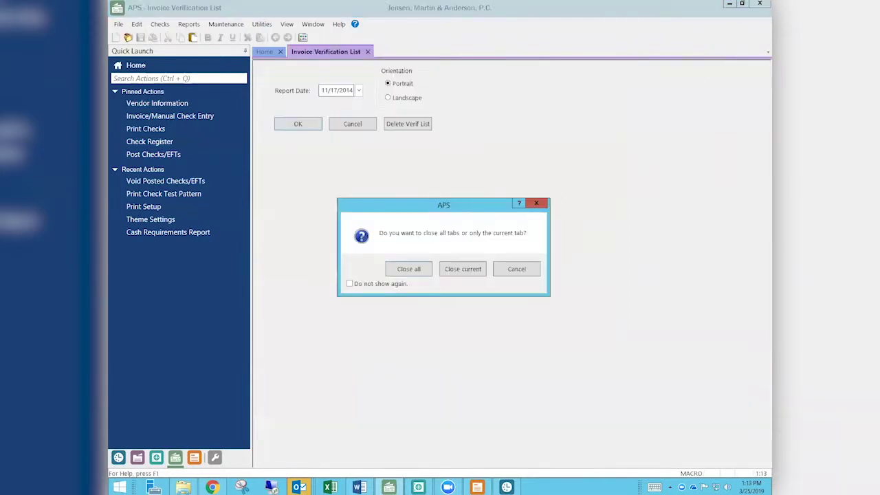
pyautogui.click(413, 269)
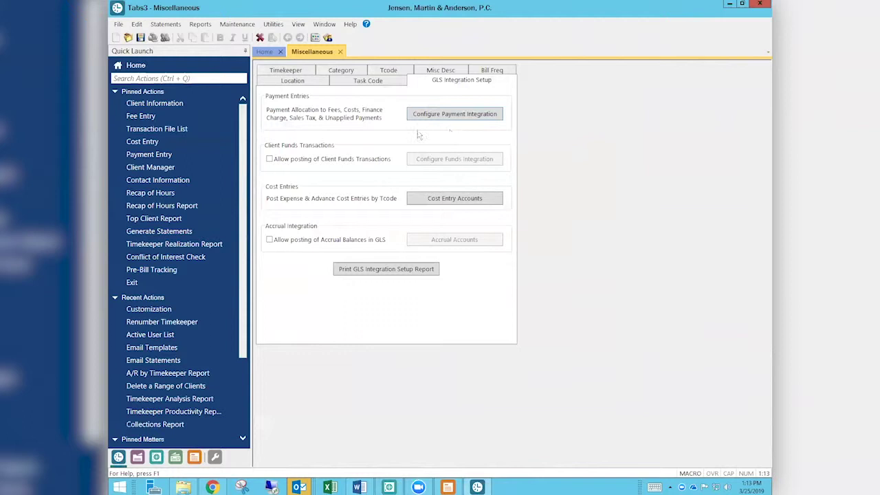
pyautogui.click(759, 5)
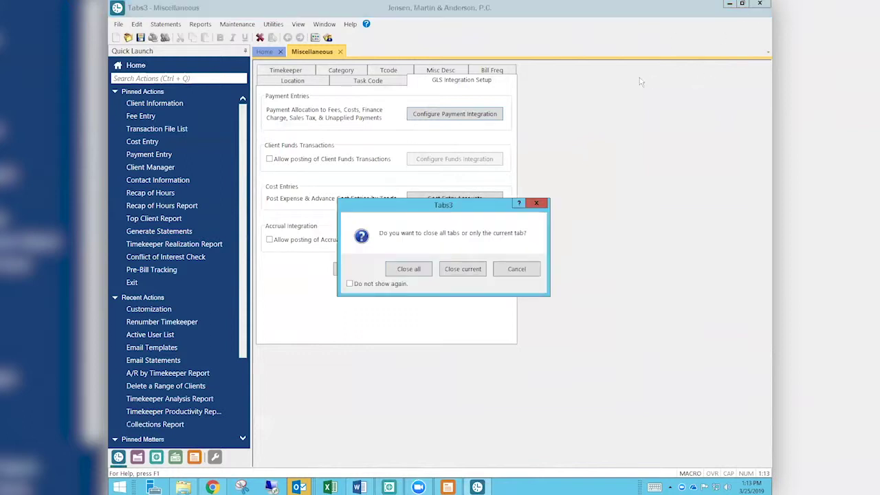
pyautogui.click(427, 270)
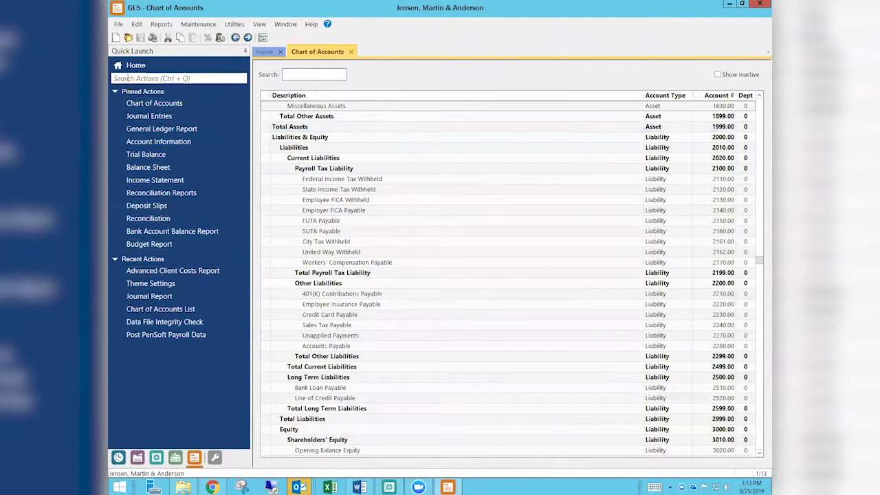
# - Run the Advanced Client Costs Report full-width and scroll to the -1,607.00 discrepancy for 1210.00
pyautogui.click(161, 25)
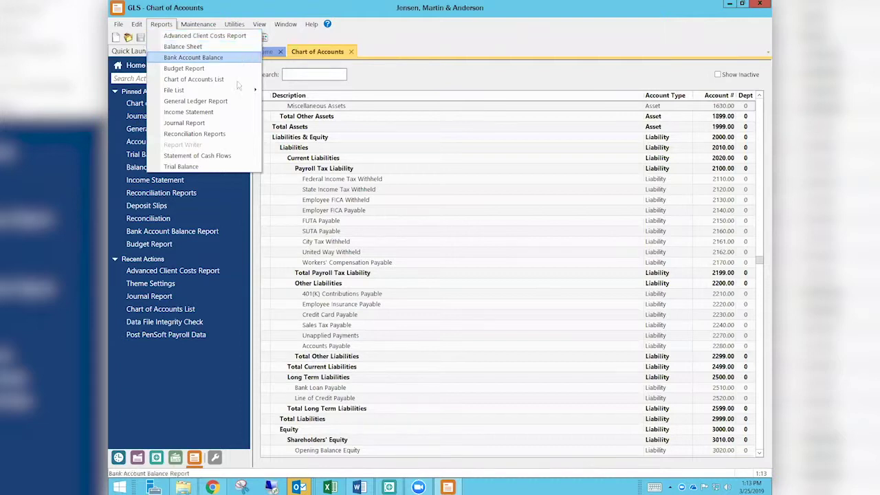
pyautogui.click(219, 37)
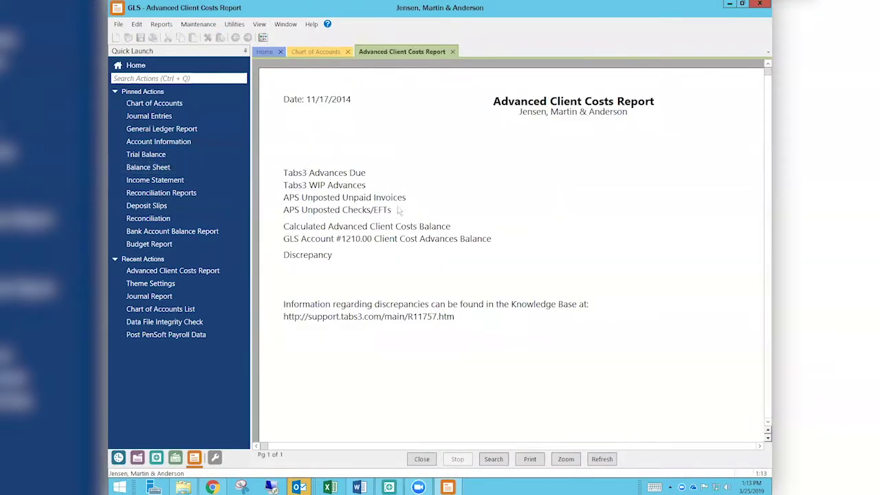
pyautogui.click(244, 51)
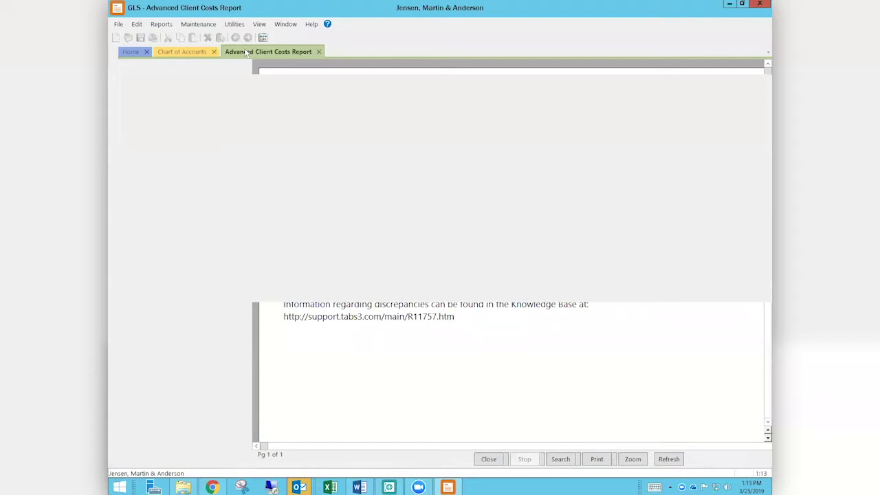
pyautogui.scroll(-1, 425, 181)
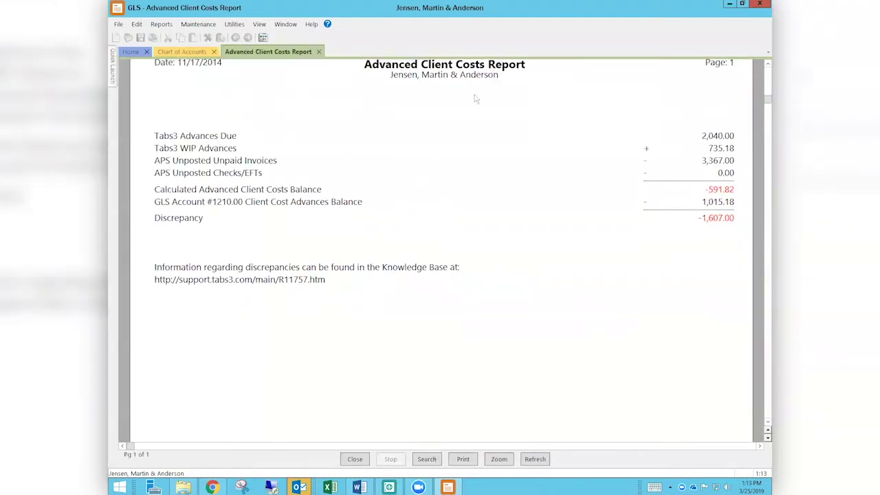
pyautogui.scroll(-2, 466, 136)
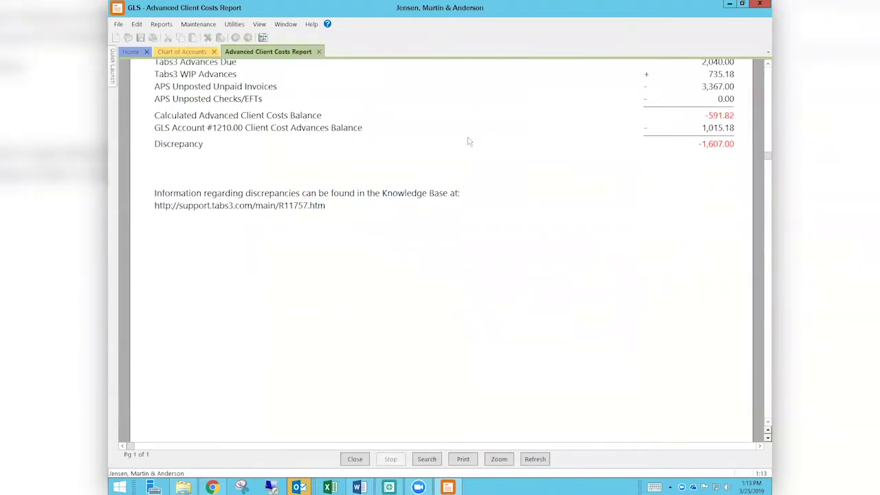
pyautogui.scroll(2, 468, 141)
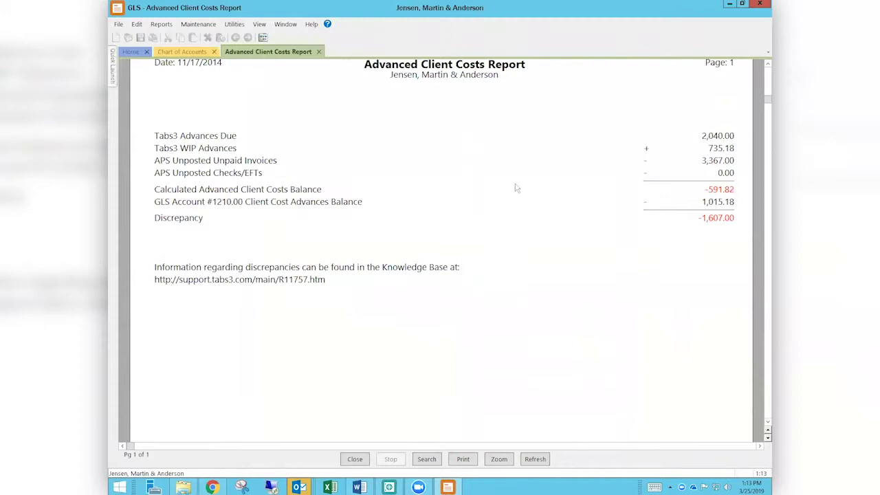
pyautogui.scroll(1, 521, 250)
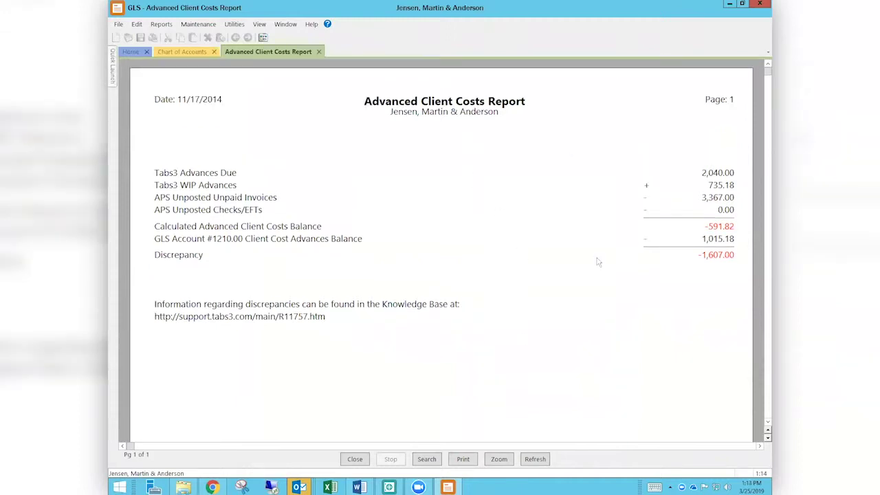
pyautogui.scroll(-1, 605, 262)
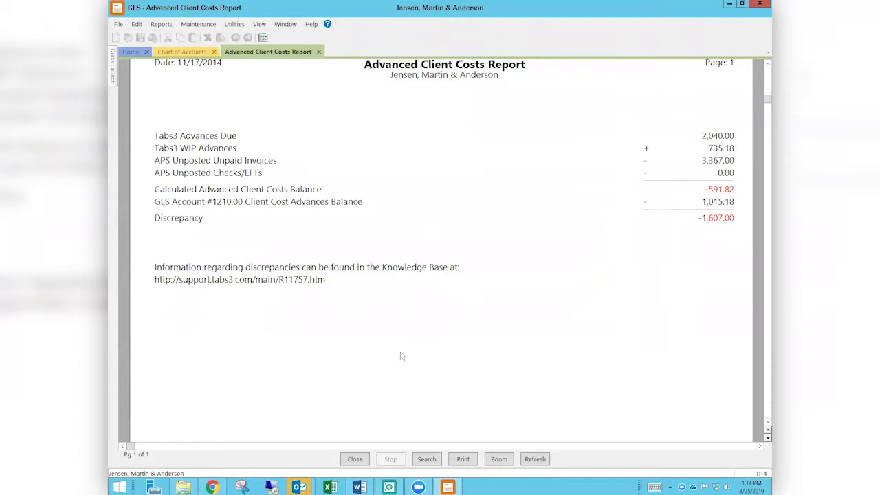
pyautogui.scroll(2, 390, 339)
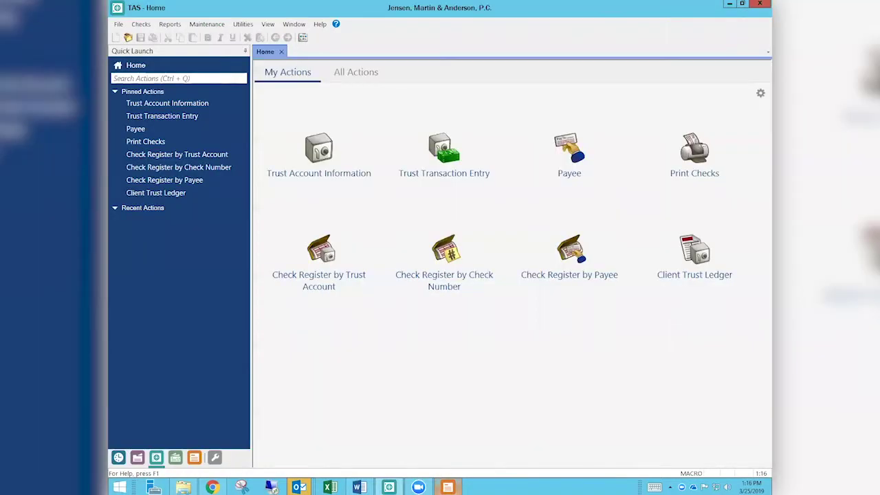
# - Launch Tabs3 APS from Quick Launch and dismiss its sample-data notice
pyautogui.click(175, 457)
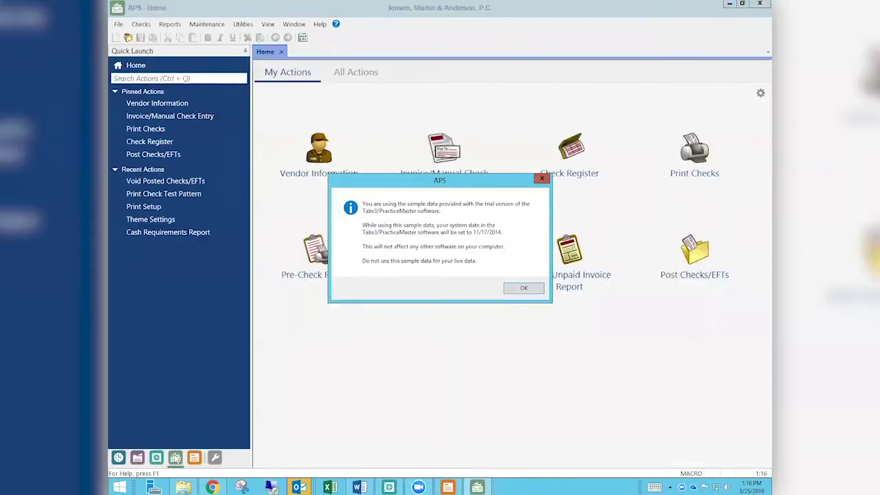
pyautogui.click(526, 291)
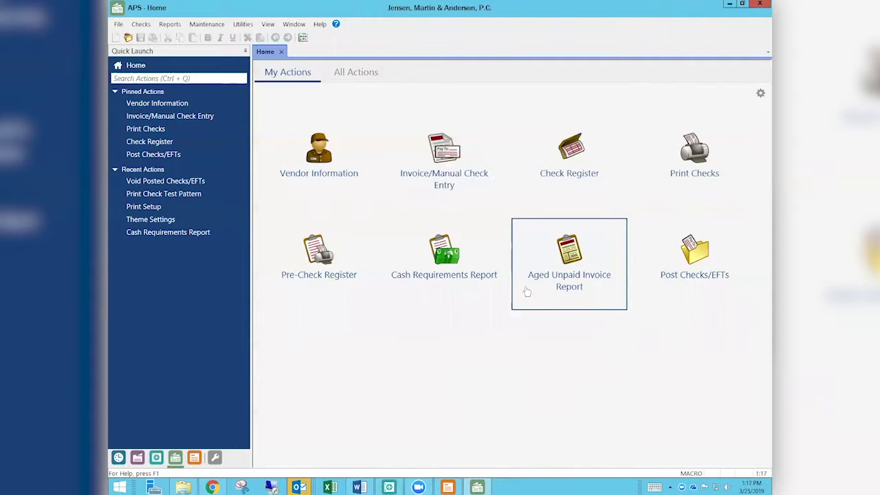
# - Open Invoice/Manual Check Entry with vendor 204 Clerk of the District Court's invoices loaded
pyautogui.click(445, 163)
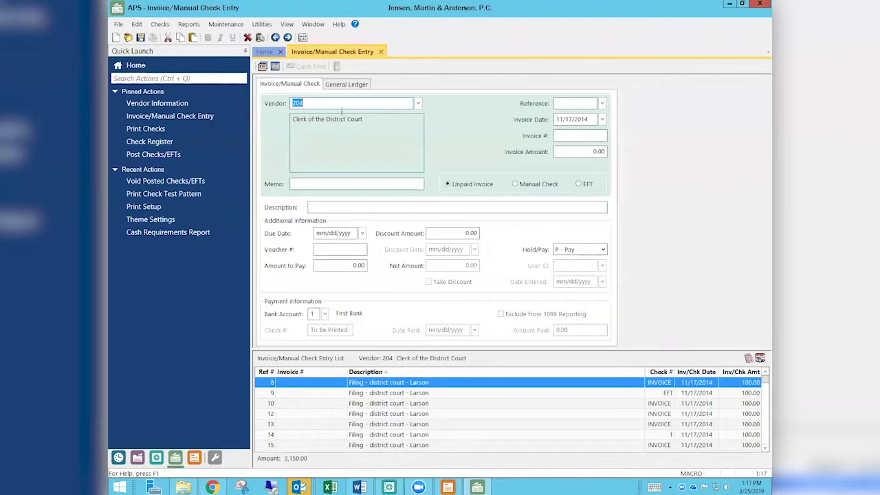
# - Switch the vendor to Clerk of the County Court via a 'cler' lookup and mark the 100.00 invoice paid by EFT
pyautogui.click(348, 108)
pyautogui.press('BackSpace')
pyautogui.press('BackSpace')
pyautogui.press('BackSpace')
pyautogui.press('Tab')
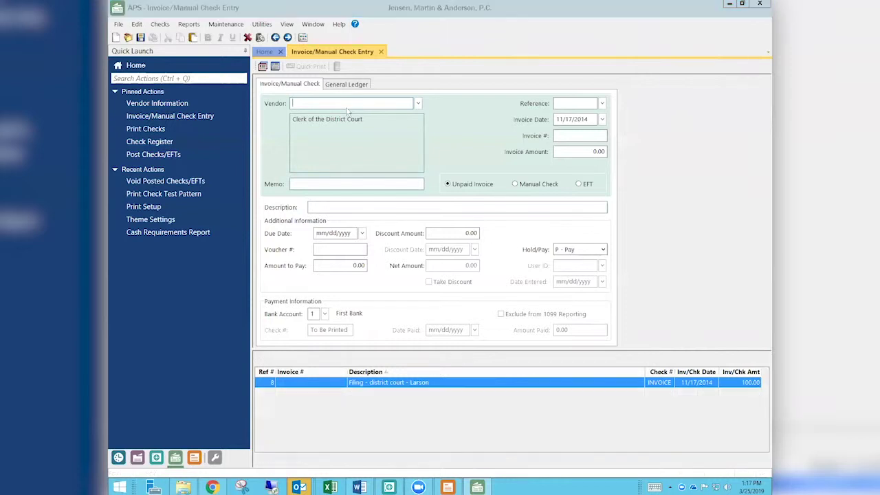
pyautogui.click(457, 261)
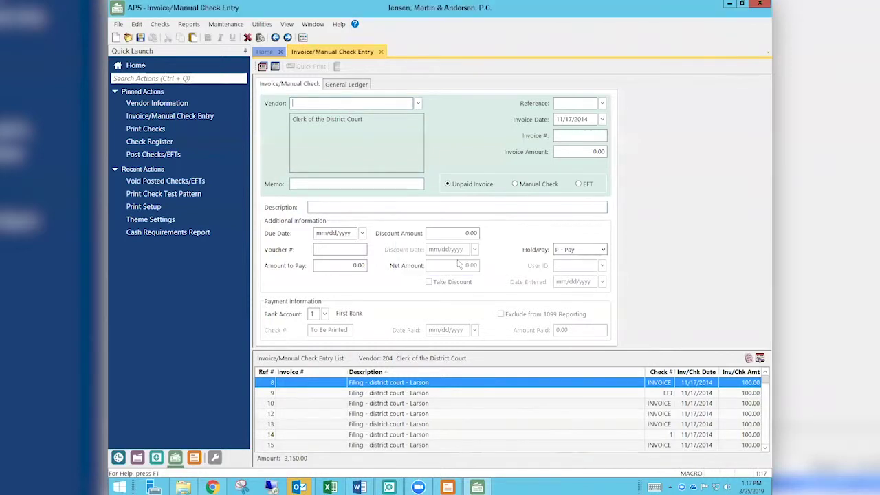
pyautogui.write('cler')
pyautogui.press('Tab')
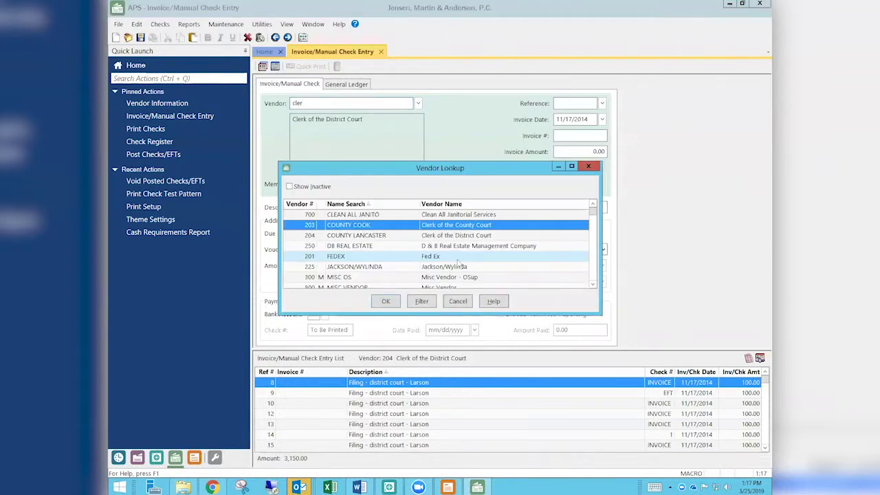
pyautogui.press('Return')
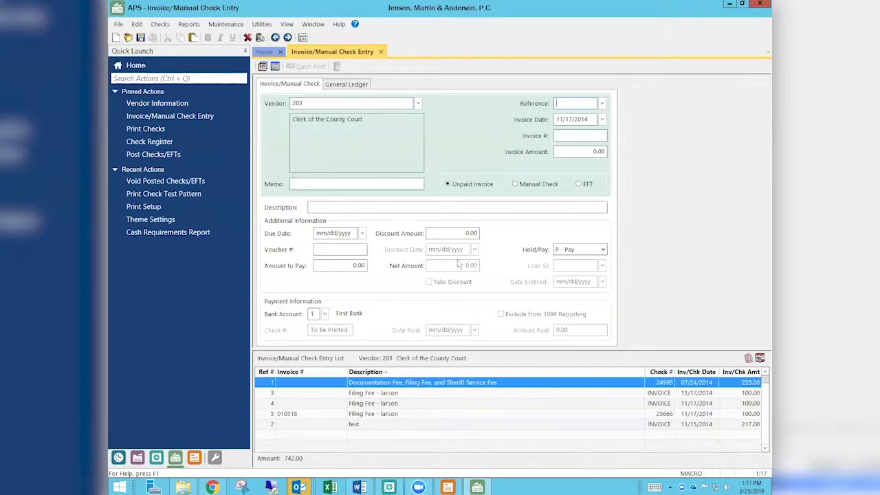
pyautogui.click(579, 184)
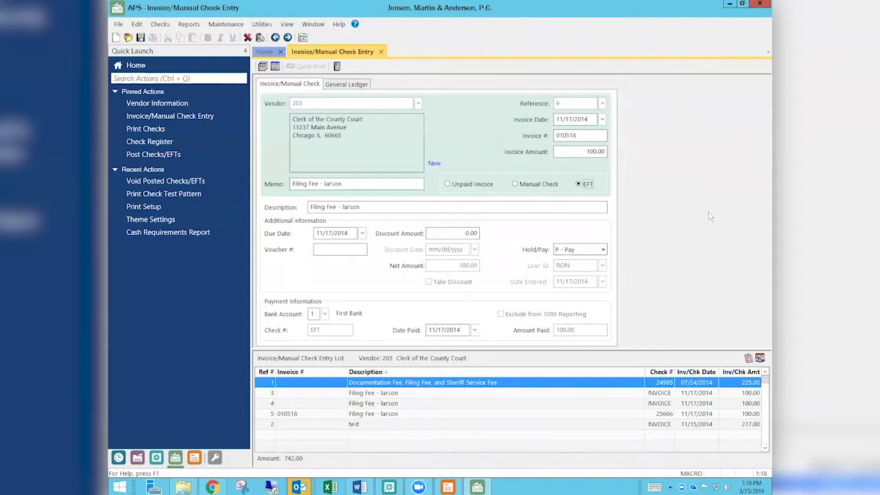
pyautogui.click(191, 181)
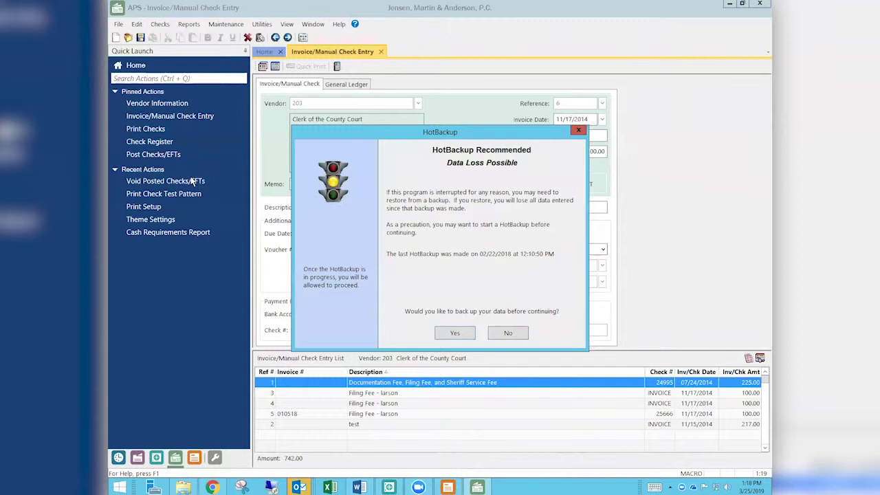
# - Start voiding a posted EFT from bank account 1 and list vendor 204's posted EFTs
pyautogui.click(511, 334)
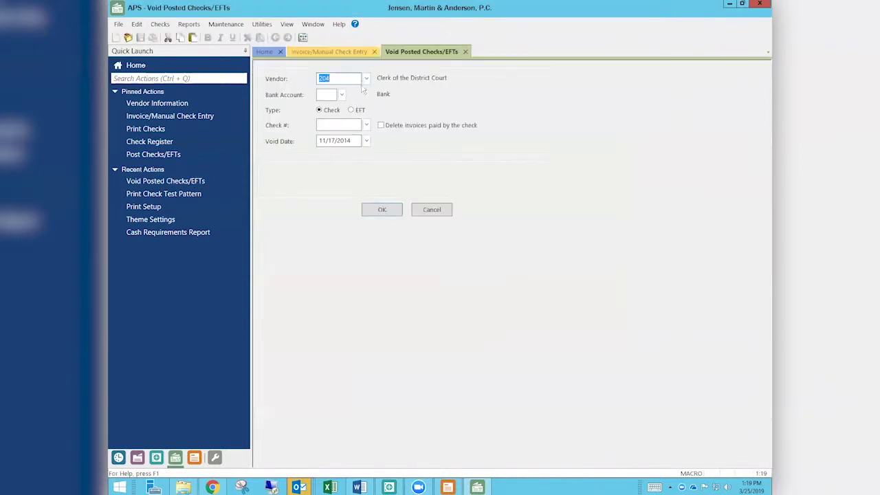
pyautogui.click(330, 95)
pyautogui.write('1')
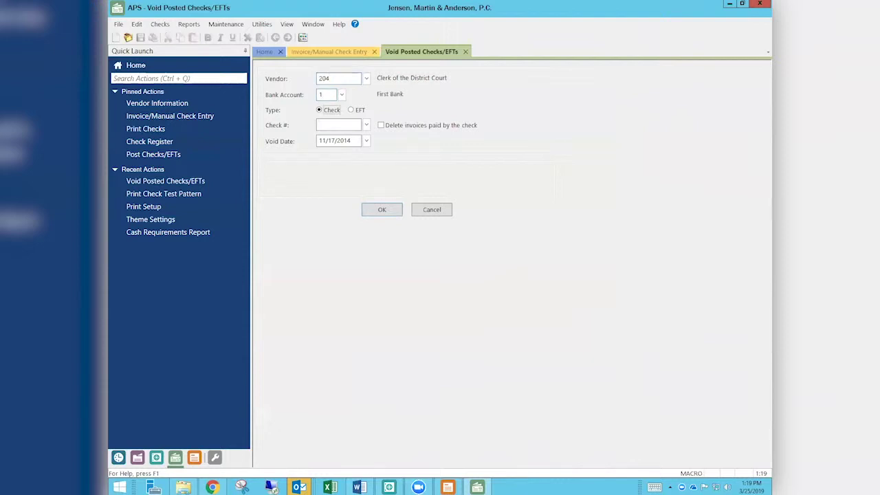
pyautogui.click(352, 110)
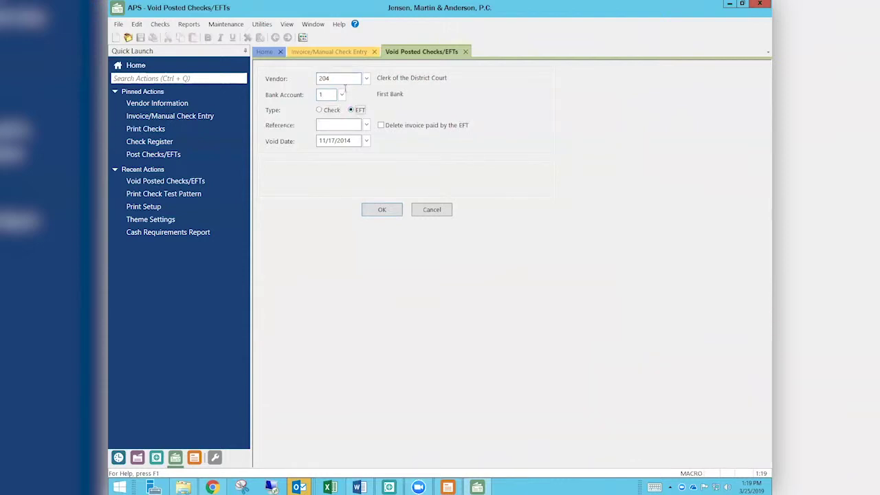
pyautogui.click(328, 112)
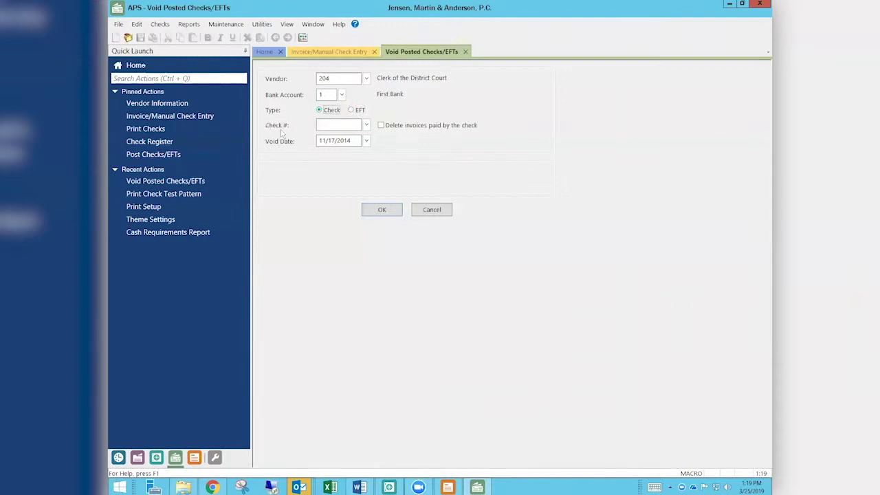
pyautogui.click(351, 112)
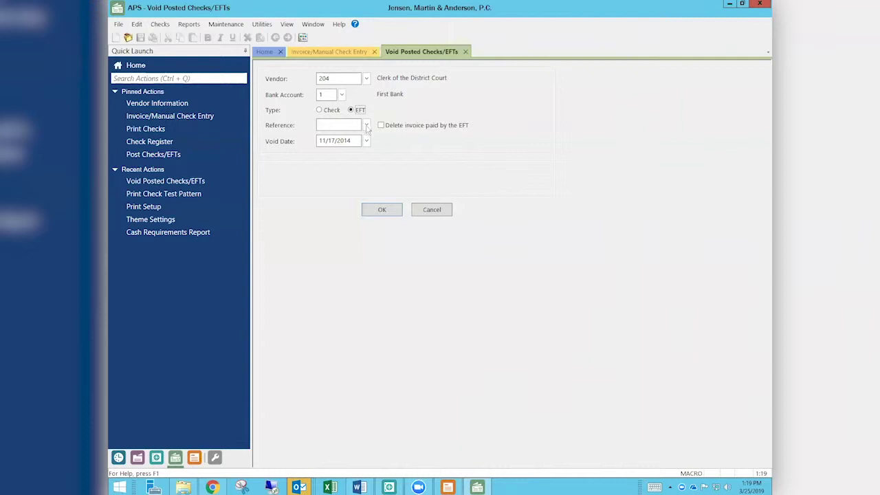
pyautogui.click(366, 125)
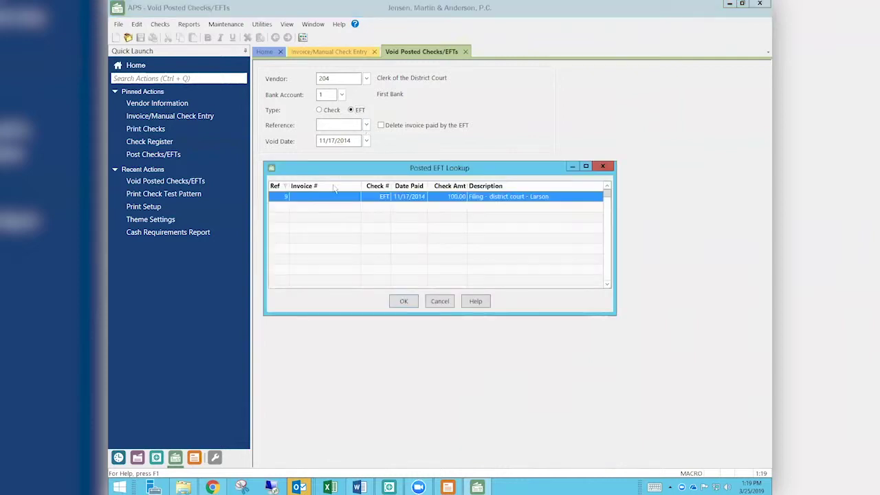
# - Select the 100.00 district court filing EFT, reference 9, as the one to void
pyautogui.click(365, 198)
pyautogui.doubleClick(352, 200)
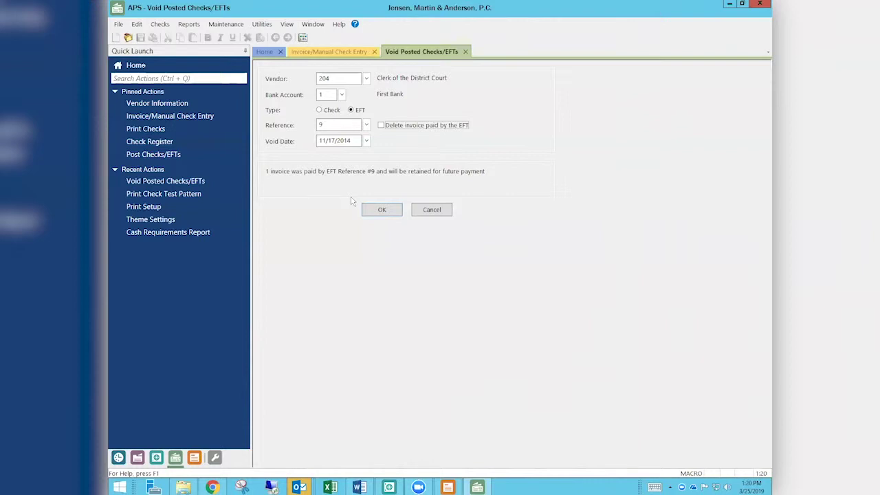
pyautogui.rightClick(212, 488)
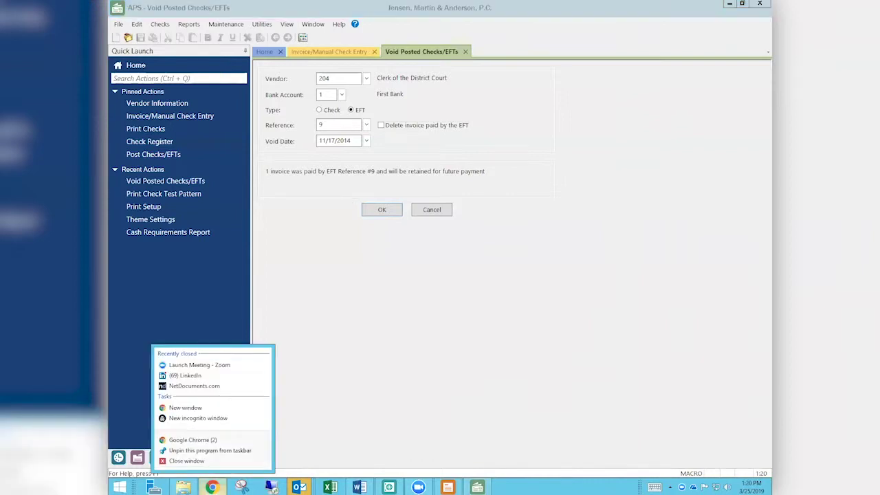
pyautogui.click(219, 440)
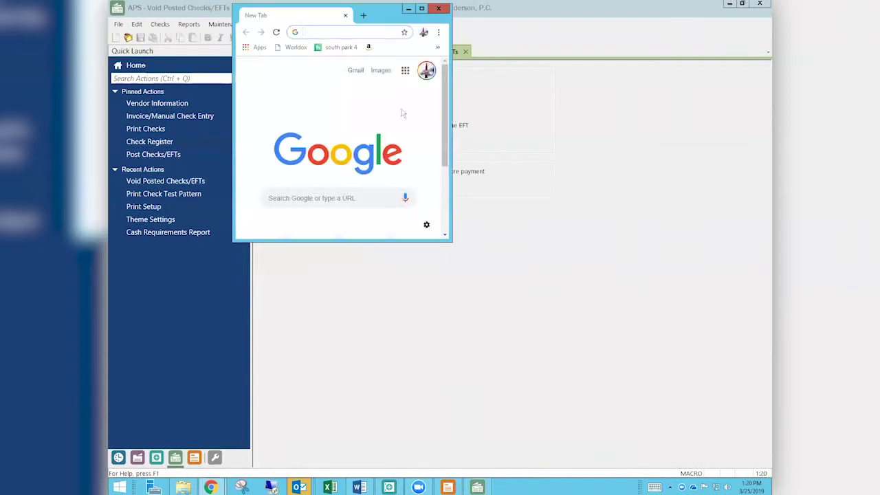
pyautogui.click(423, 8)
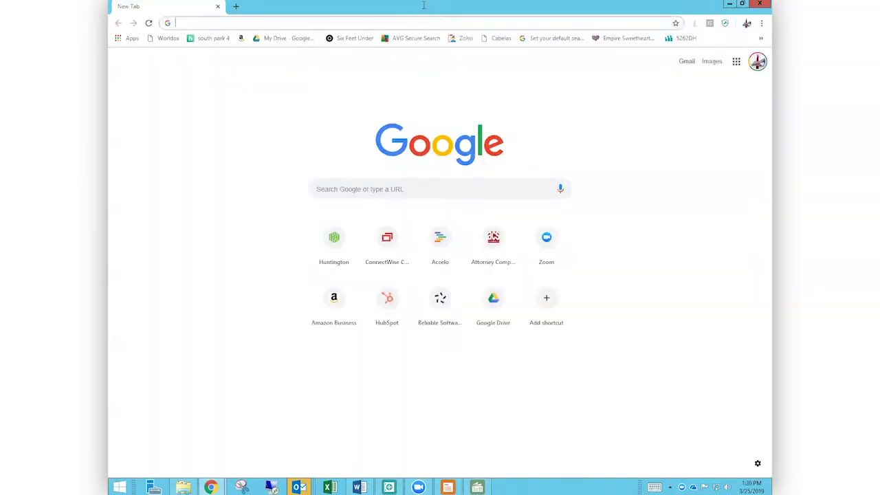
pyautogui.write('att')
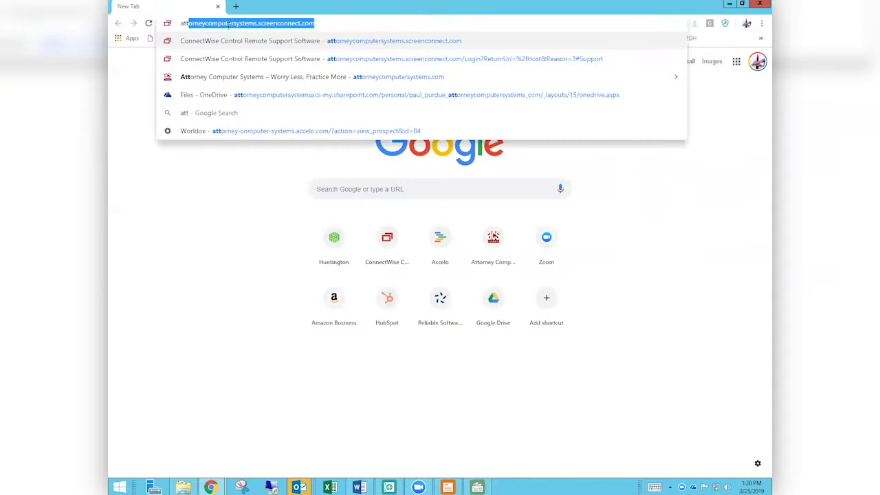
pyautogui.press('Down')
pyautogui.press('Down')
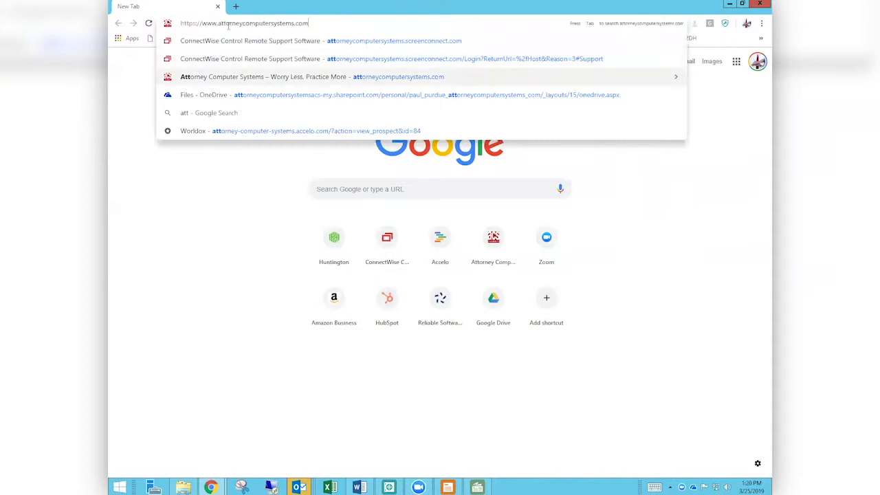
pyautogui.press('Return')
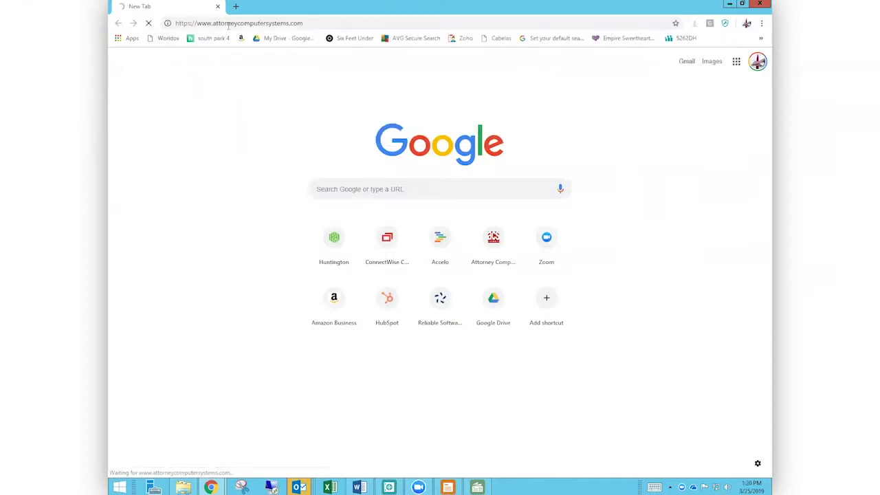
# - Go to the site's Videos page and scroll through its six series, including Coffeepot Webinars
pyautogui.click(229, 24)
pyautogui.click(288, 23)
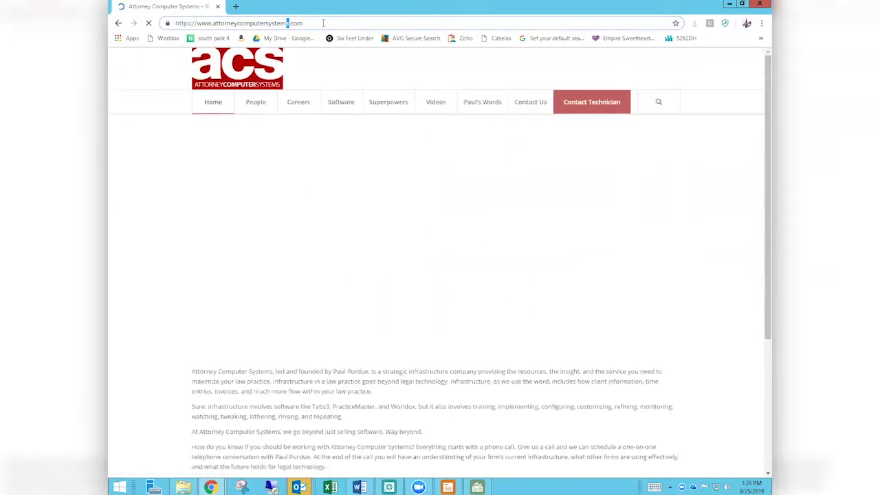
pyautogui.moveTo(434, 104)
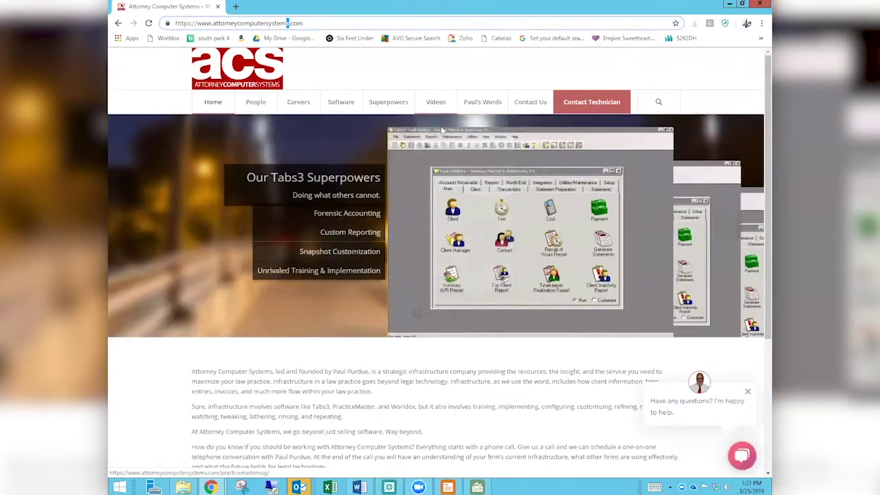
pyautogui.click(436, 103)
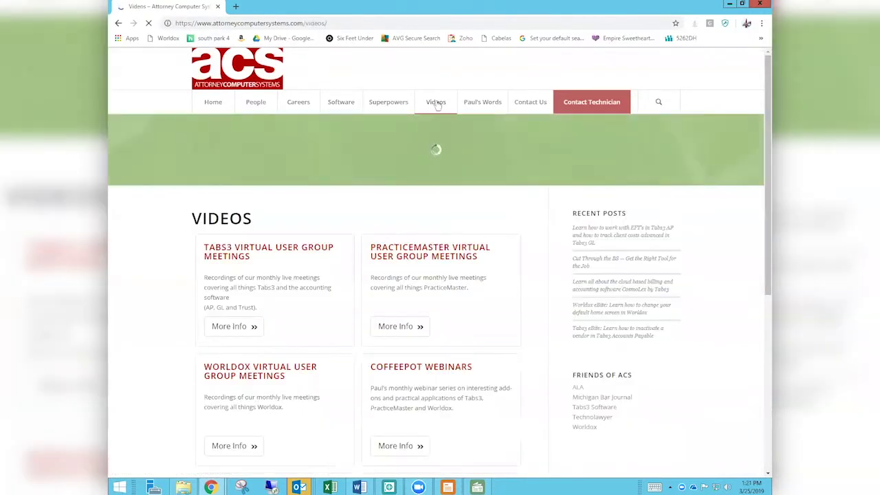
pyautogui.scroll(-1, 438, 106)
pyautogui.scroll(-1, 437, 106)
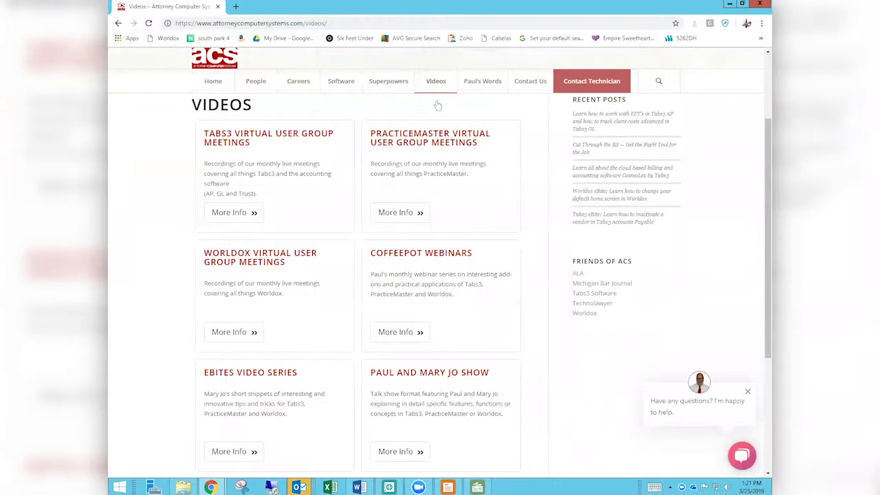
pyautogui.scroll(-1, 438, 105)
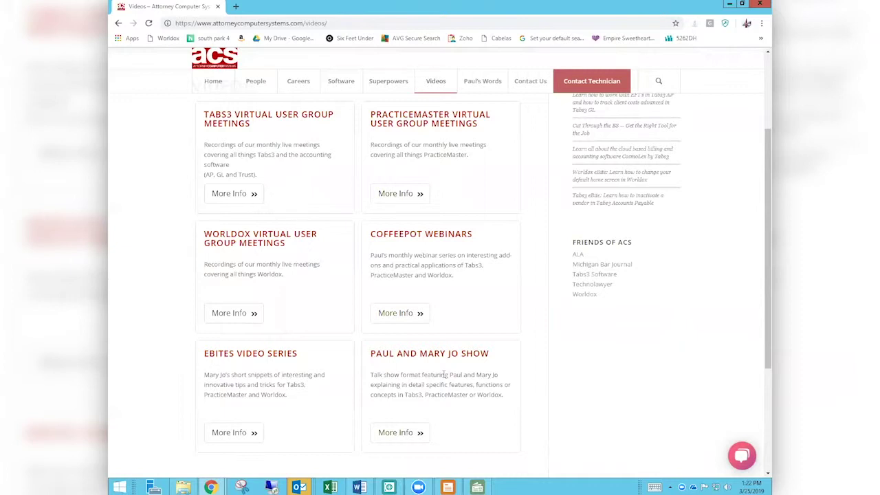
# - Open More Info for Tabs3 Virtual User Group Meetings and scroll to the April 29, 2019 registration form
pyautogui.click(233, 194)
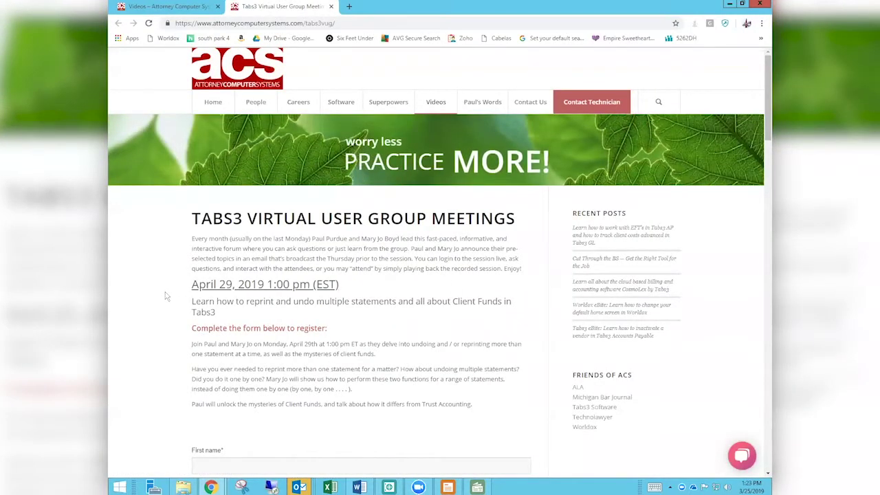
pyautogui.scroll(-1, 165, 296)
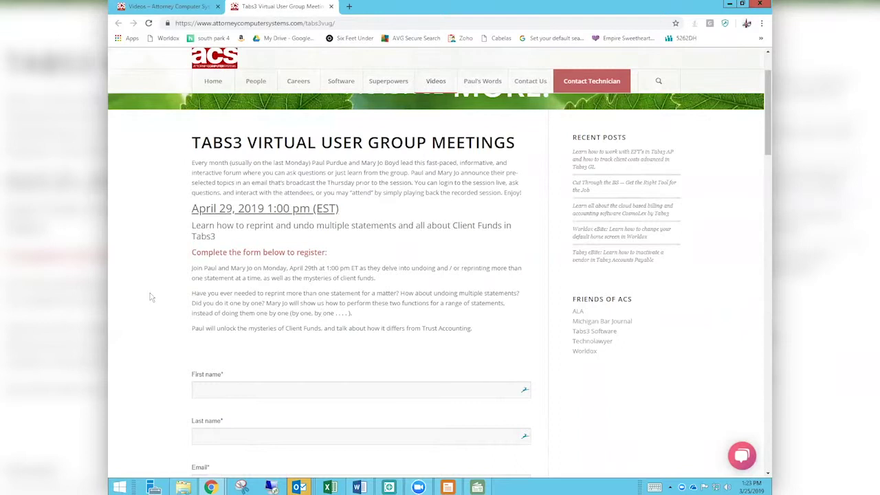
pyautogui.scroll(-3, 152, 297)
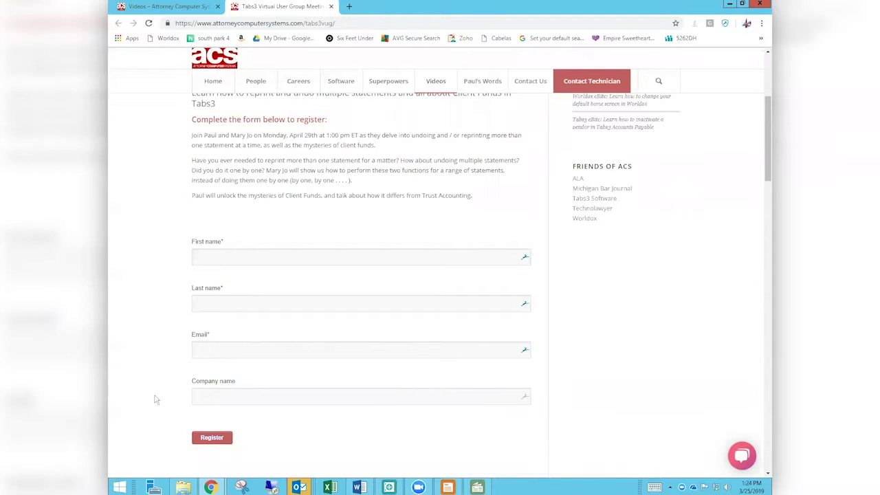
# - Scroll down to the past meeting recordings, including February 2019's check-for-updates video
pyautogui.scroll(-3, 155, 400)
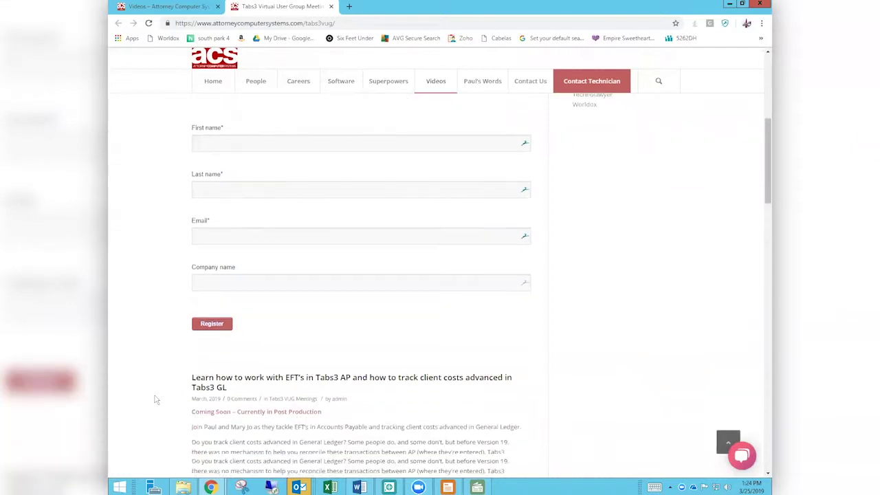
pyautogui.scroll(-3, 155, 400)
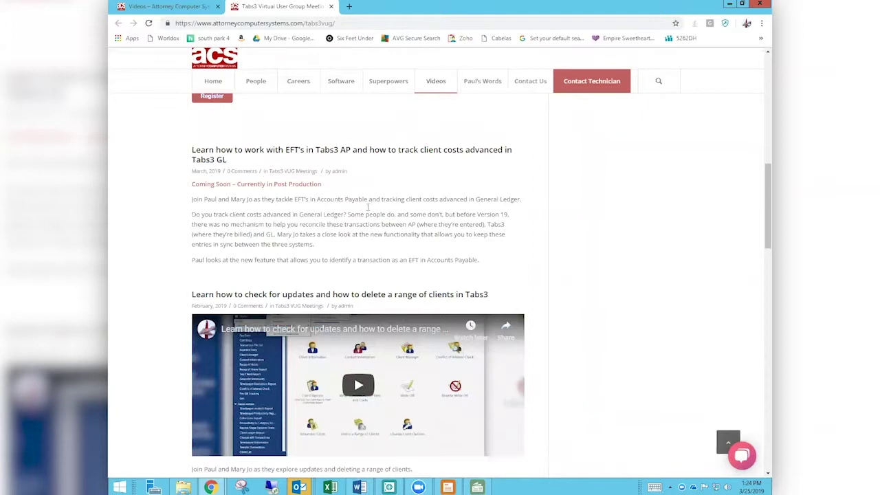
pyautogui.scroll(-3, 367, 206)
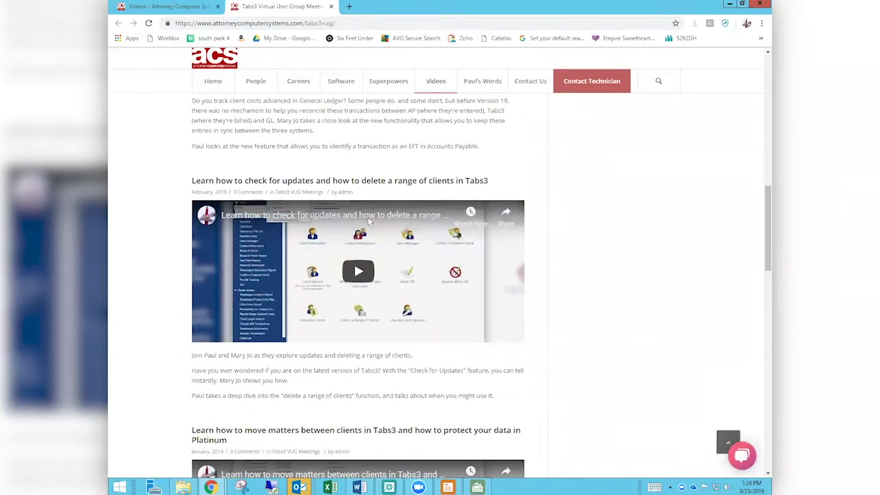
pyautogui.scroll(-2, 369, 221)
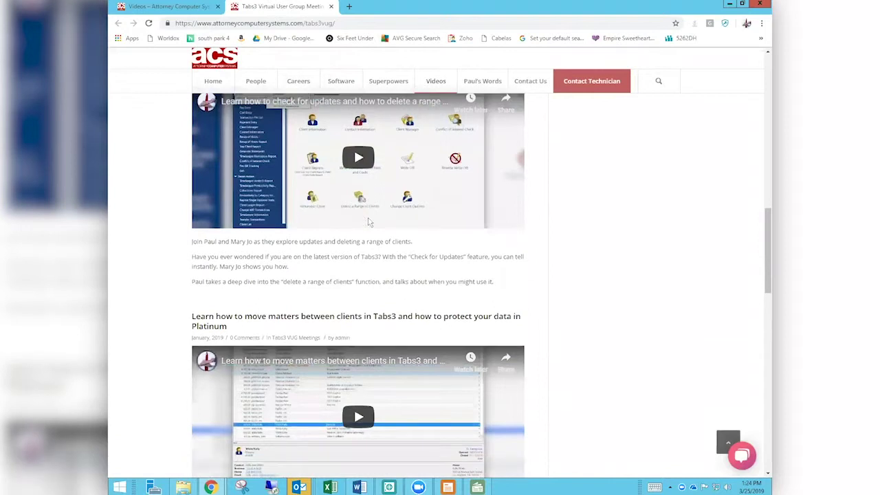